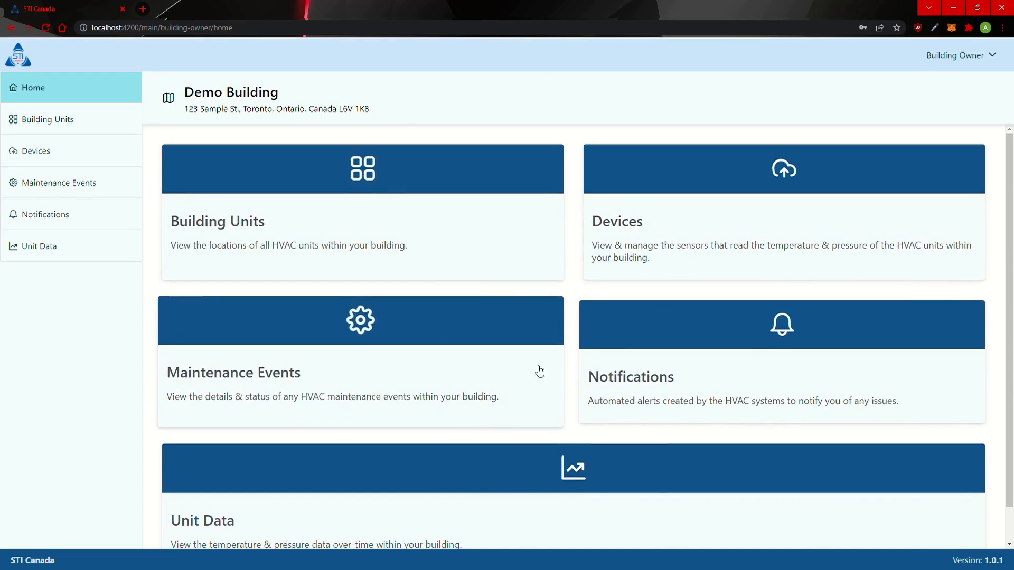
Step: From the home page, open the Building Units list
scroll(489, 162, "down", 1)
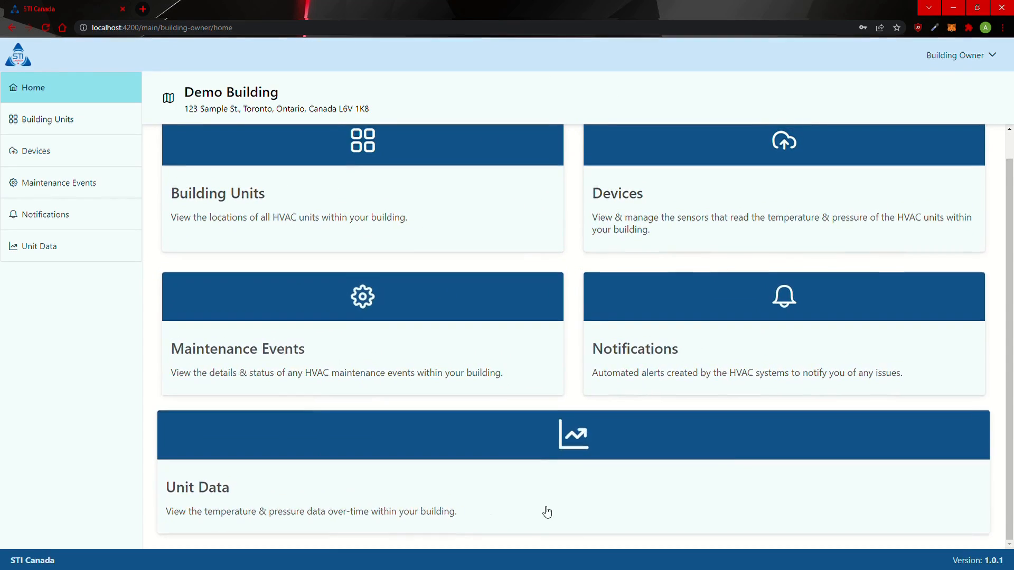
scroll(546, 512, "up", 1)
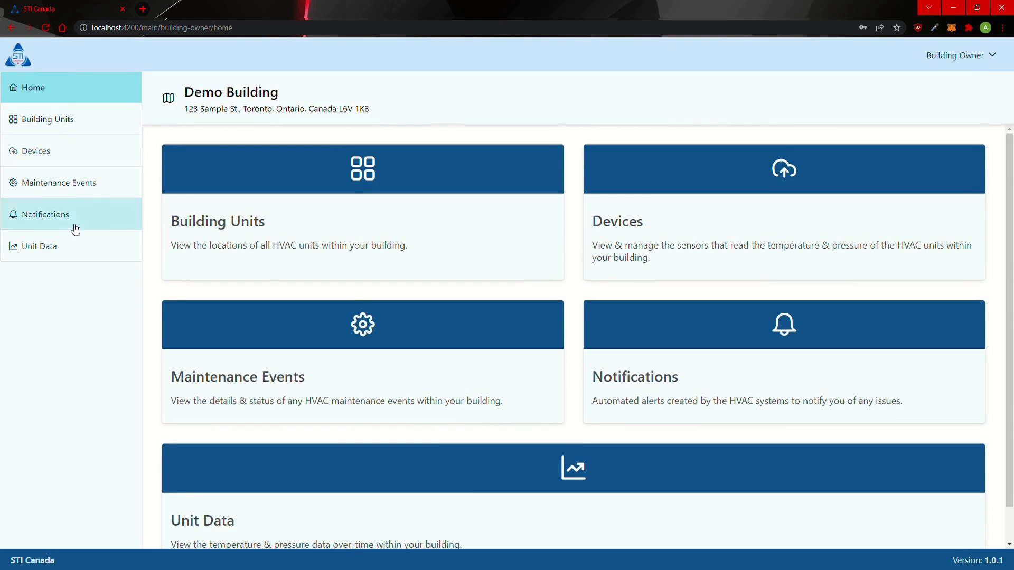
scroll(386, 275, "down", 1)
scroll(338, 288, "up", 1)
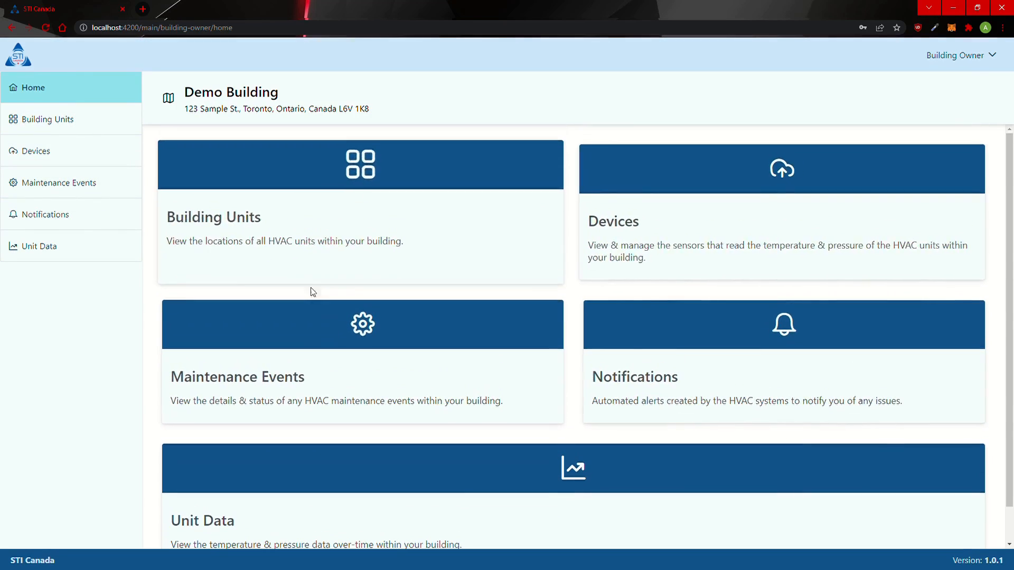
left_click(328, 217)
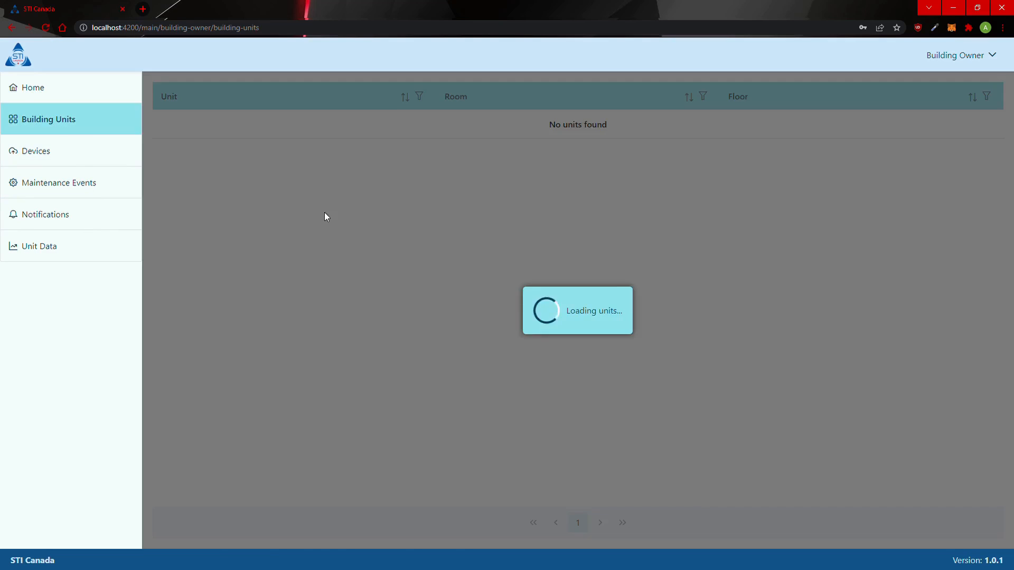
Step: Review both Unit A rows: Office A and Office B, each on the Ground Floor
left_click_drag(159, 125, 233, 129)
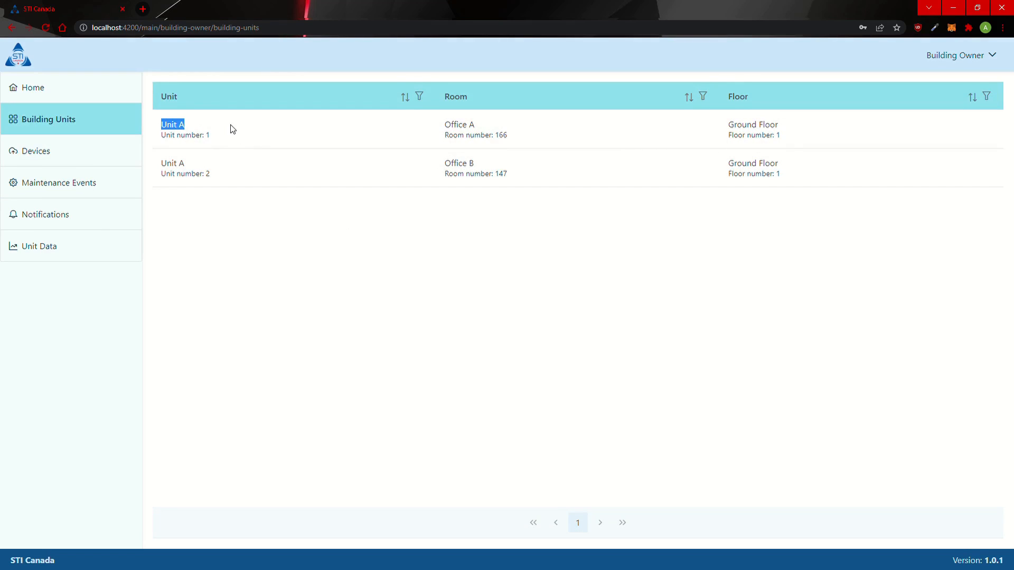
left_click_drag(463, 127, 489, 127)
left_click(832, 133)
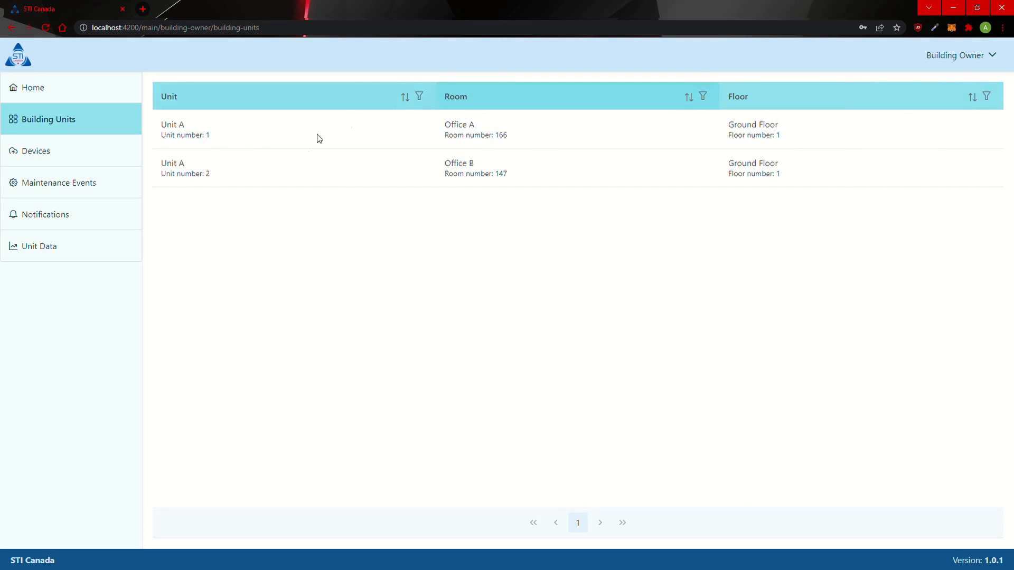
left_click_drag(157, 126, 237, 136)
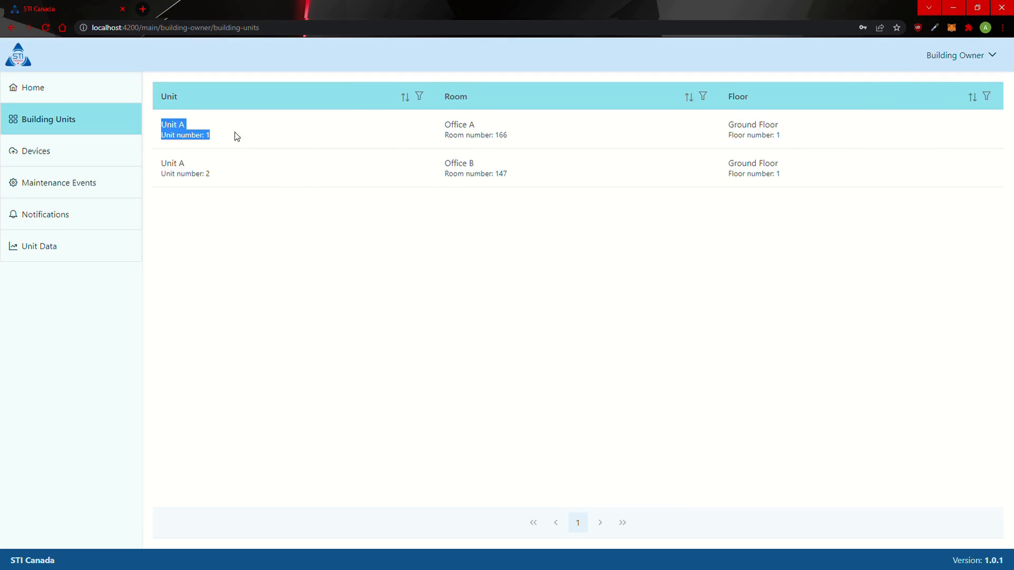
left_click(732, 132)
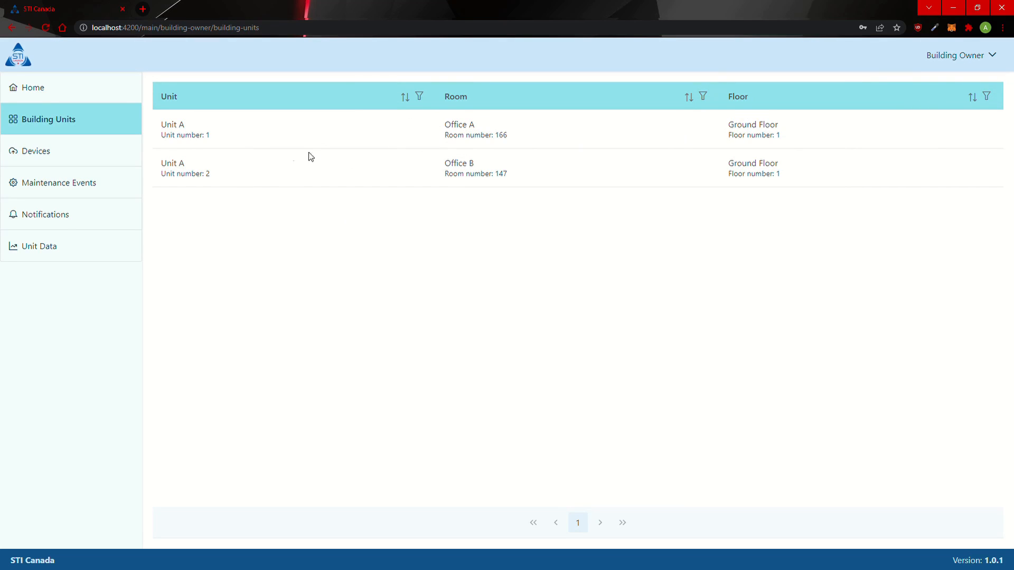
left_click_drag(443, 164, 534, 161)
left_click_drag(730, 165, 793, 170)
left_click(796, 198)
Step: Open Devices, check HVAC_1's assigned unit, and expand HVAC_1's details row
left_click(91, 163)
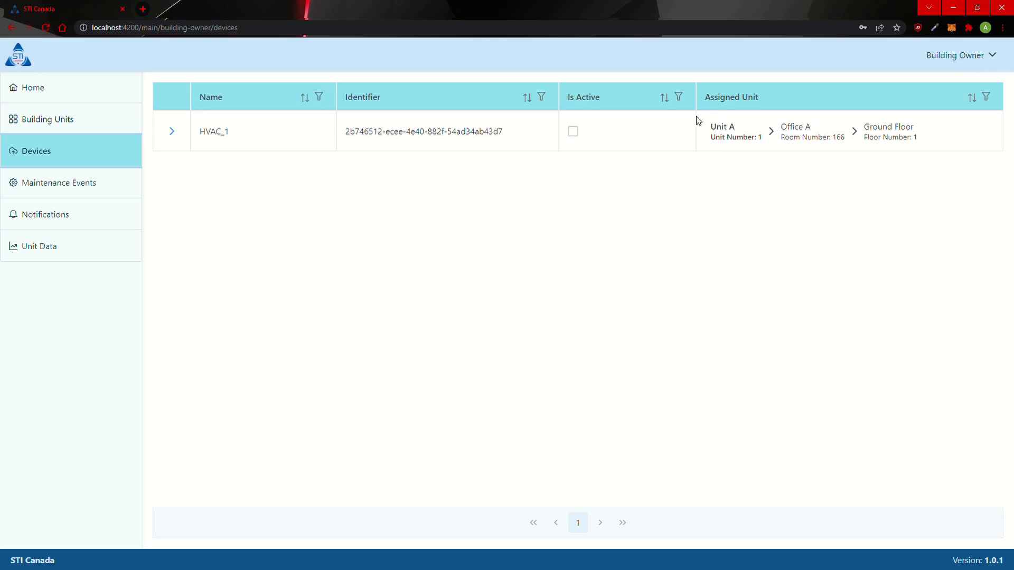
left_click_drag(712, 130, 779, 135)
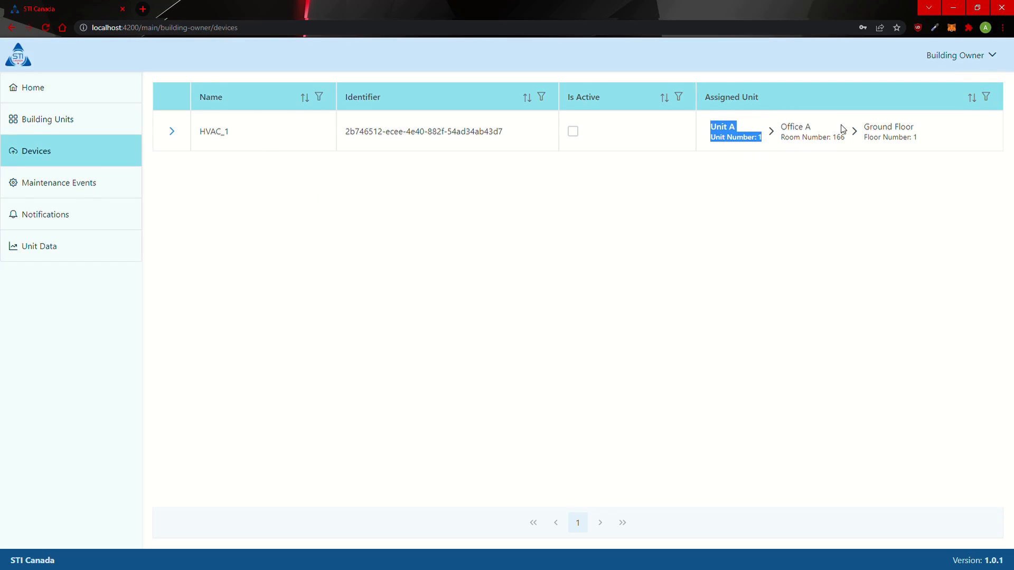
left_click_drag(883, 136, 938, 154)
left_click(849, 231)
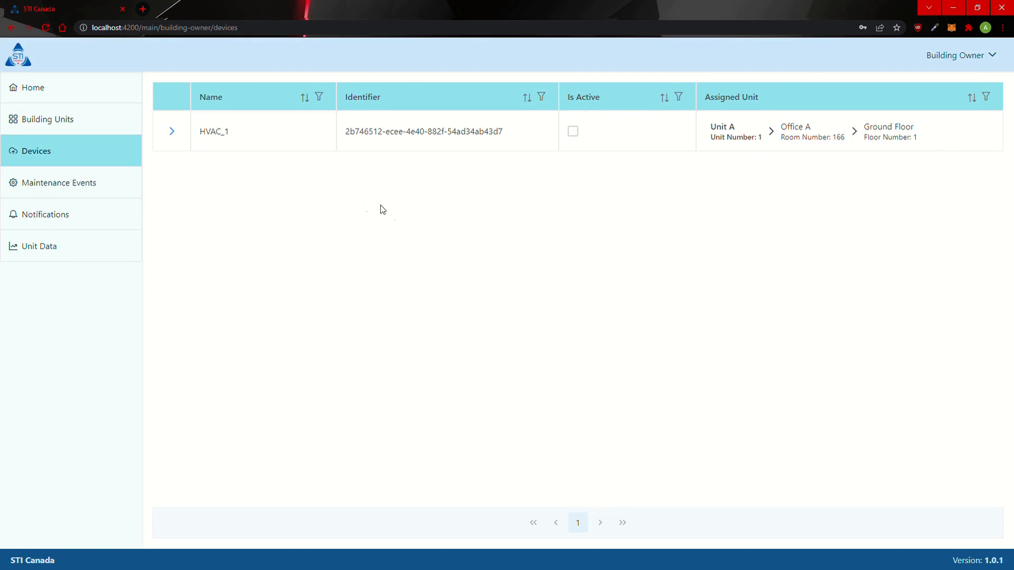
left_click(174, 139)
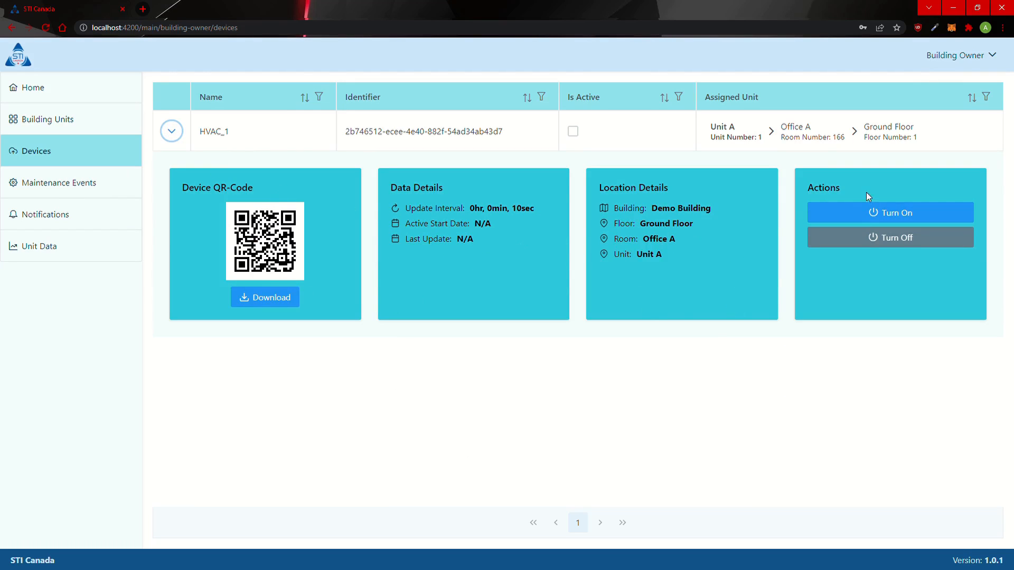
Step: Turn off HVAC_1, collapse its details, and view the empty Maintenance Events list
left_click(867, 236)
left_click_drag(468, 210, 492, 206)
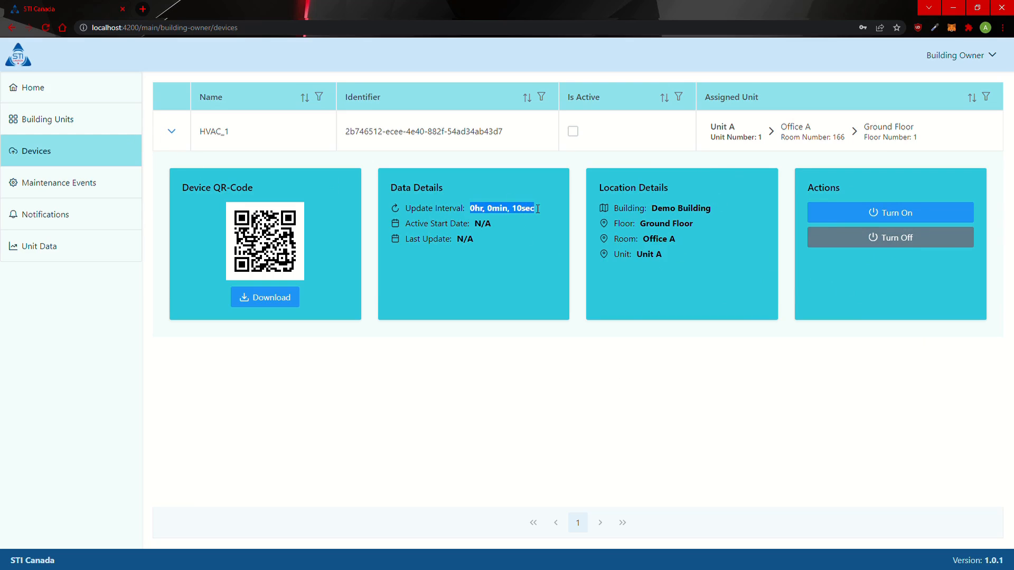
left_click(486, 233)
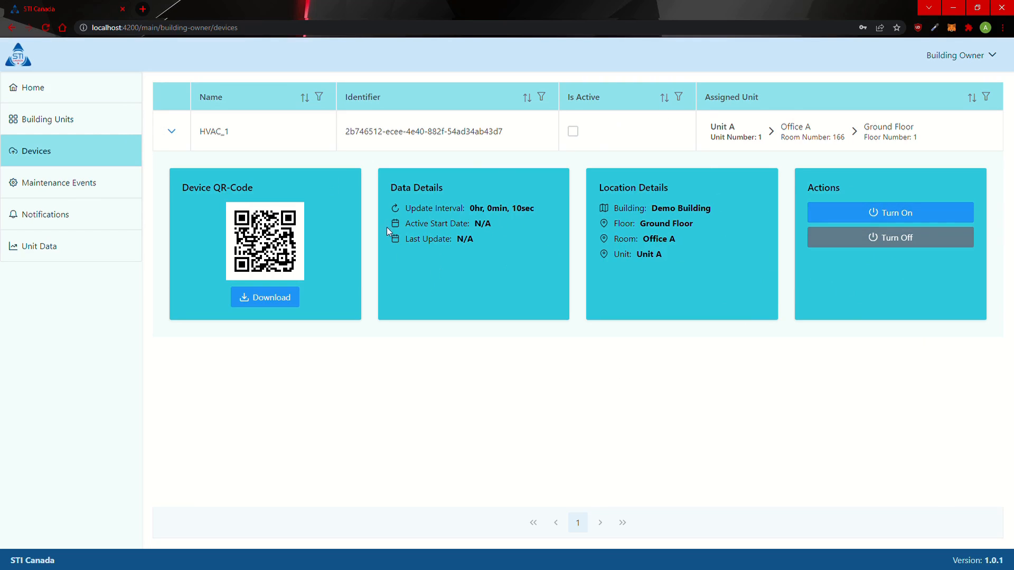
left_click(172, 131)
left_click(93, 186)
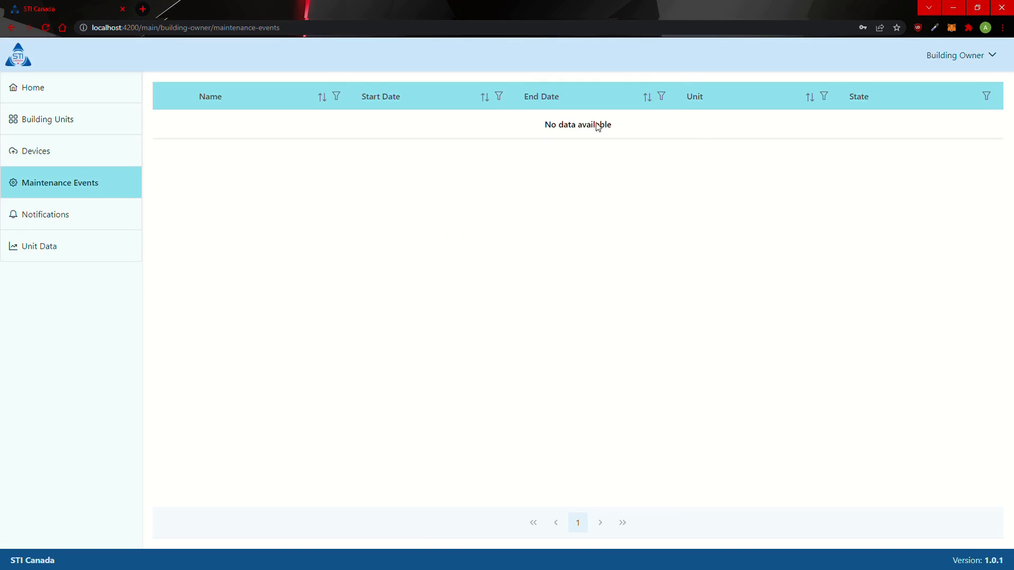
Step: View the empty Notifications page, then the empty Unit Data temperature and pressure chart
left_click(109, 222)
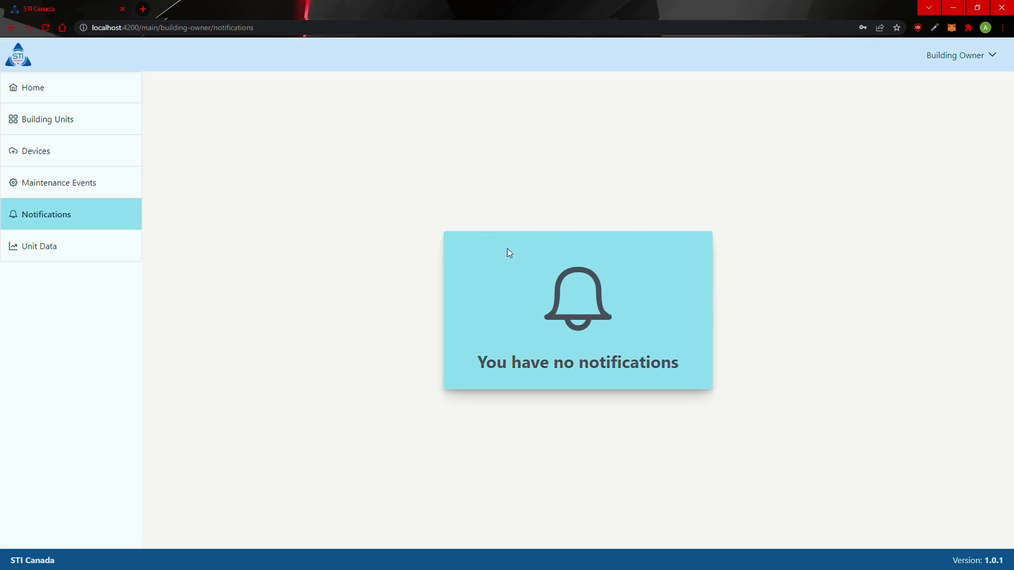
left_click(79, 247)
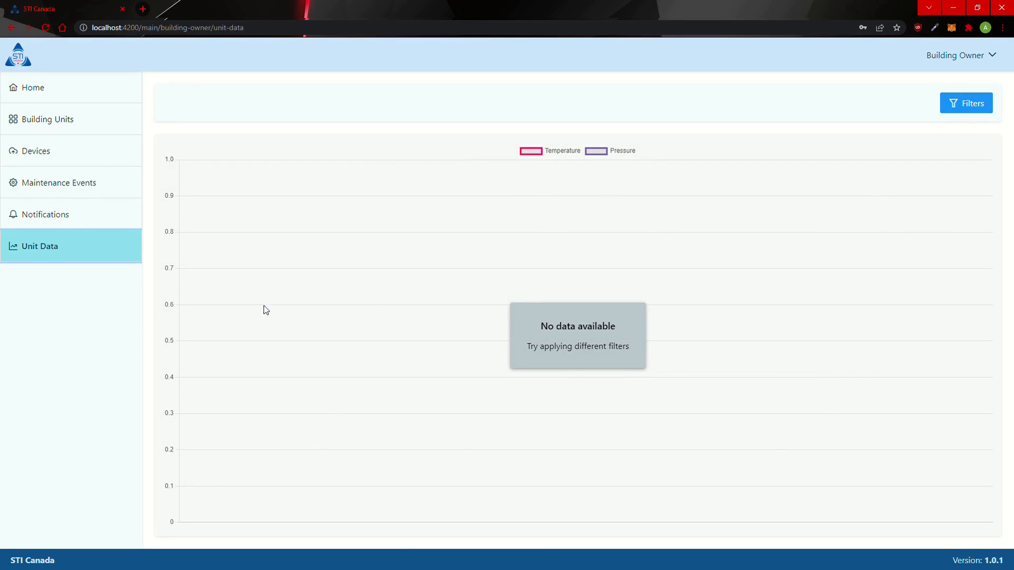
left_click(968, 111)
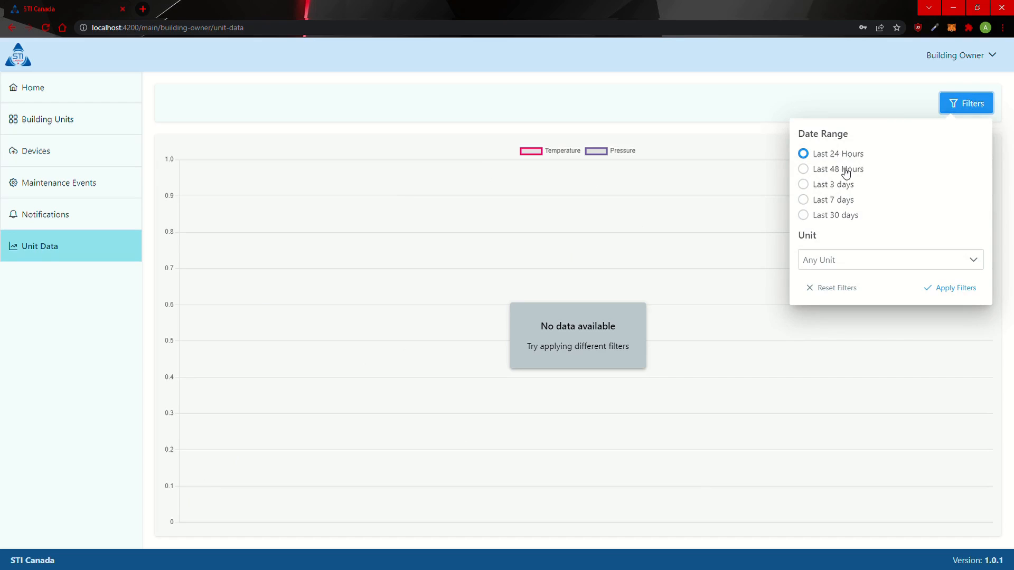
left_click(831, 258)
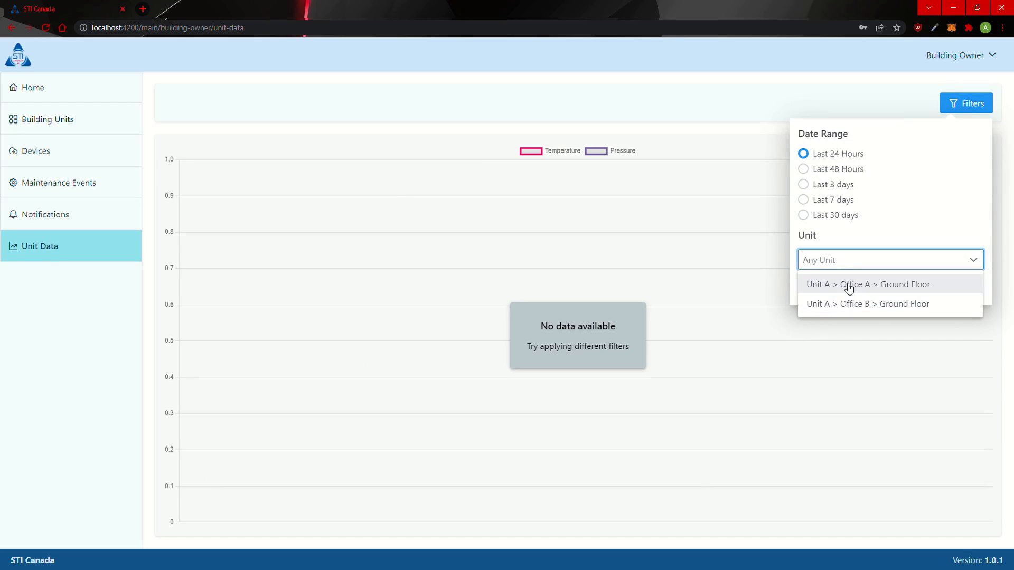
left_click(854, 263)
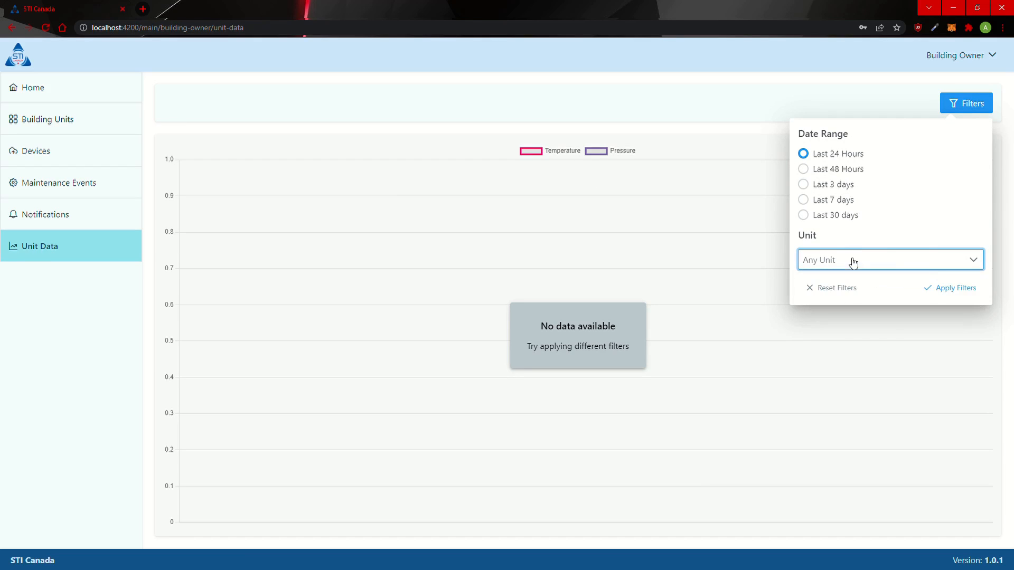
left_click(737, 338)
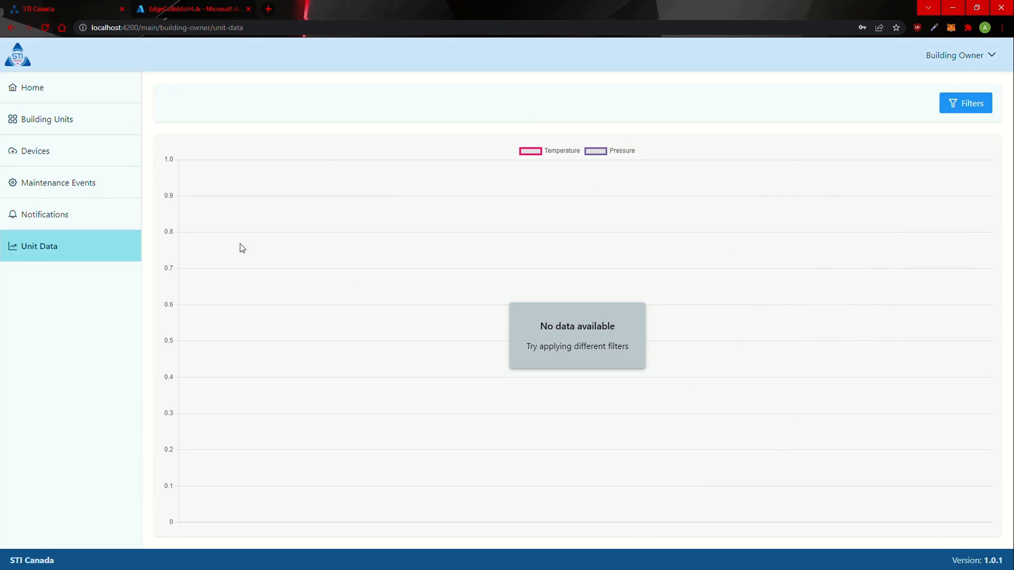
Step: Return to Devices, expand HVAC_1, turn it on and dismiss the success message
left_click(55, 158)
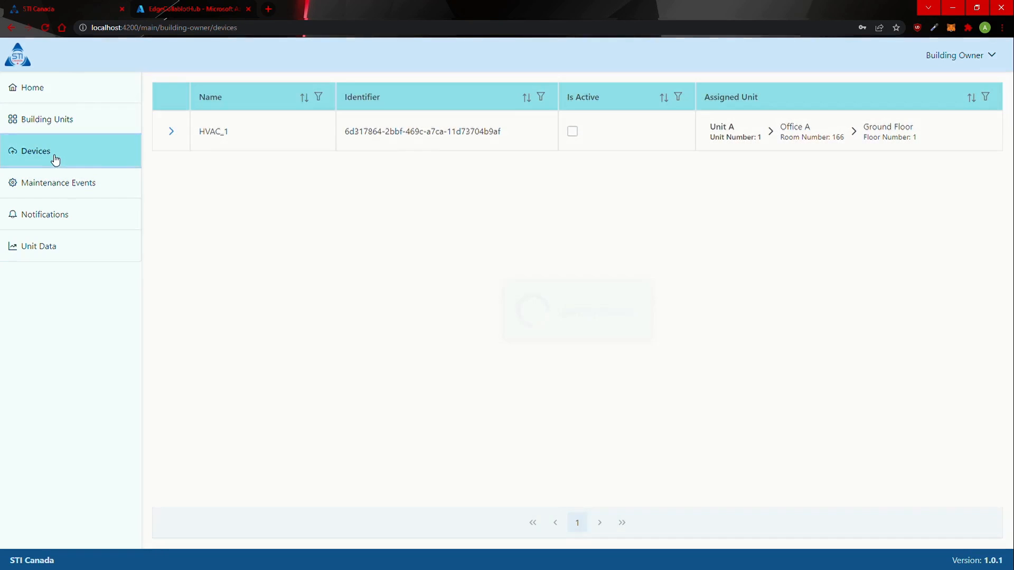
left_click(171, 132)
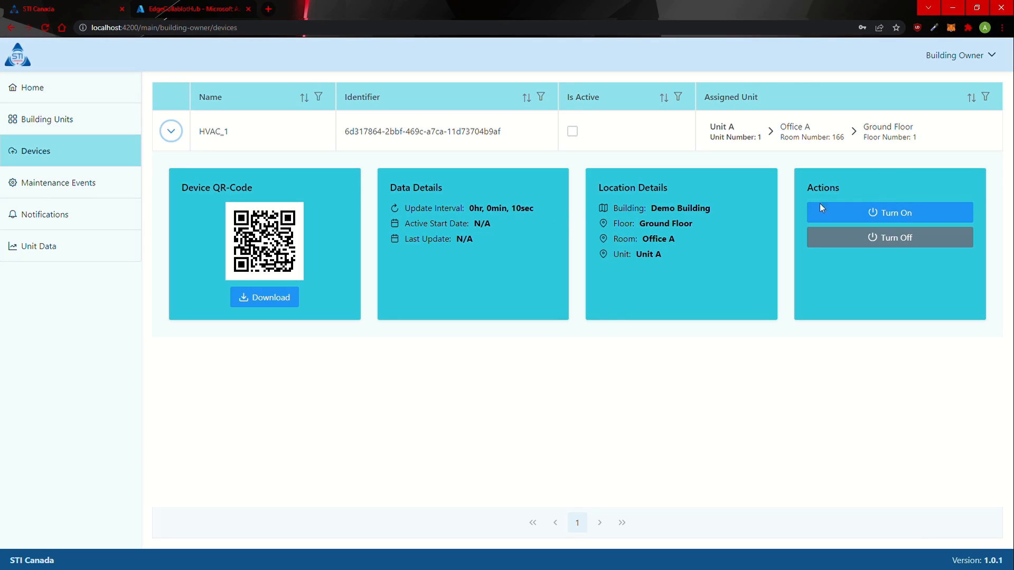
left_click(904, 213)
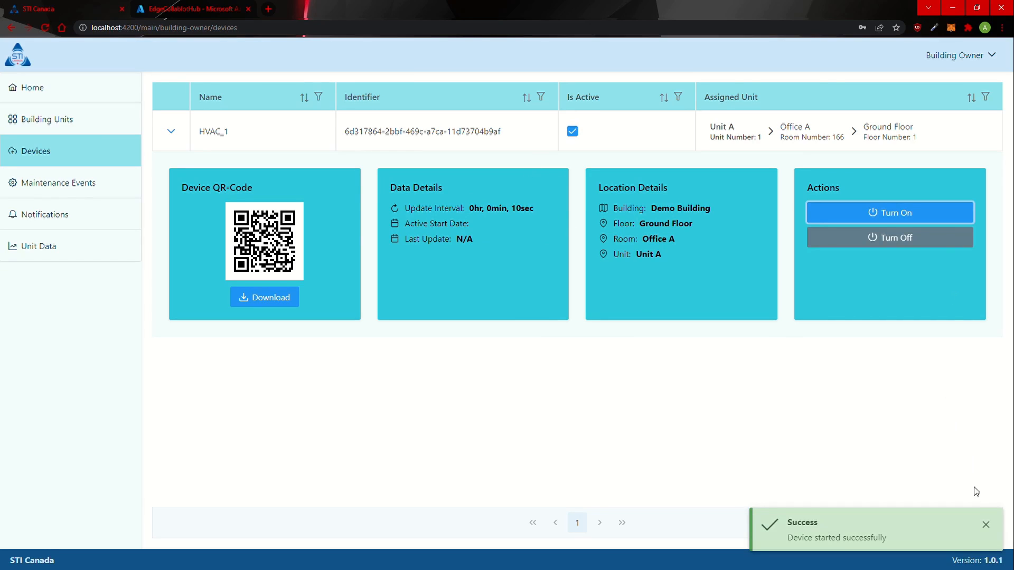
left_click(986, 525)
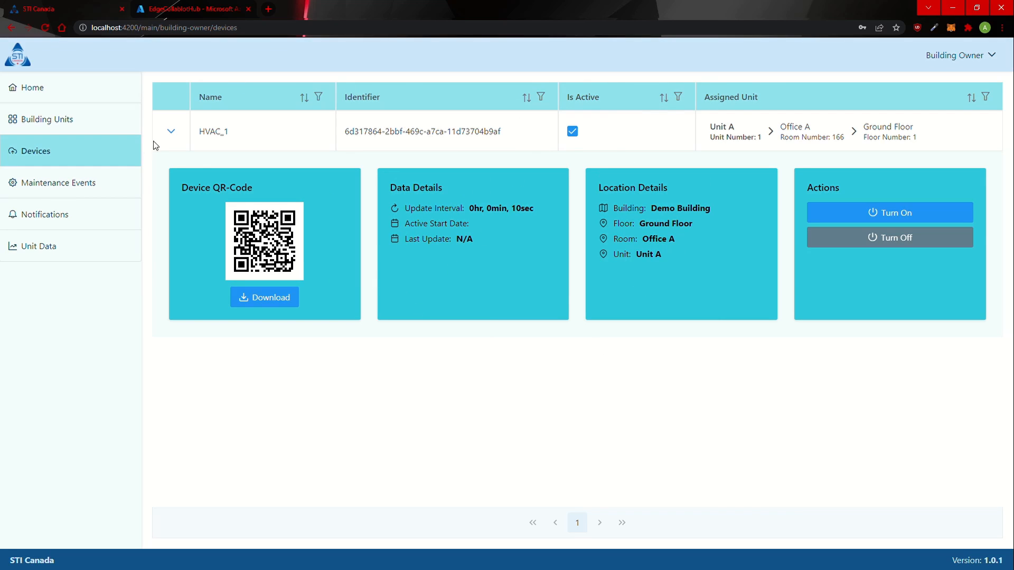
Step: Turn HVAC_1 off again, dismiss the confirmation, and collapse its details
left_click(867, 247)
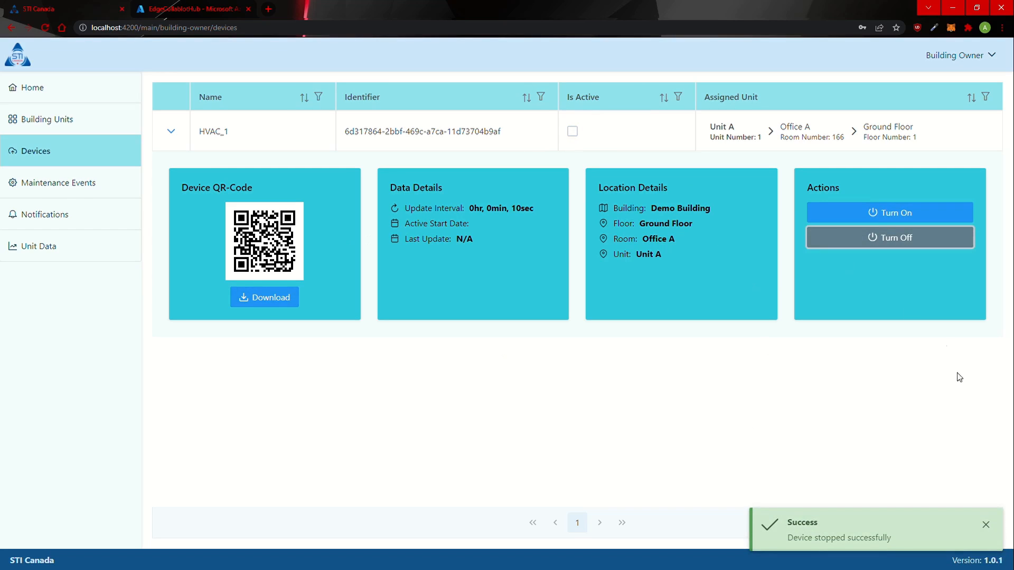
left_click(985, 525)
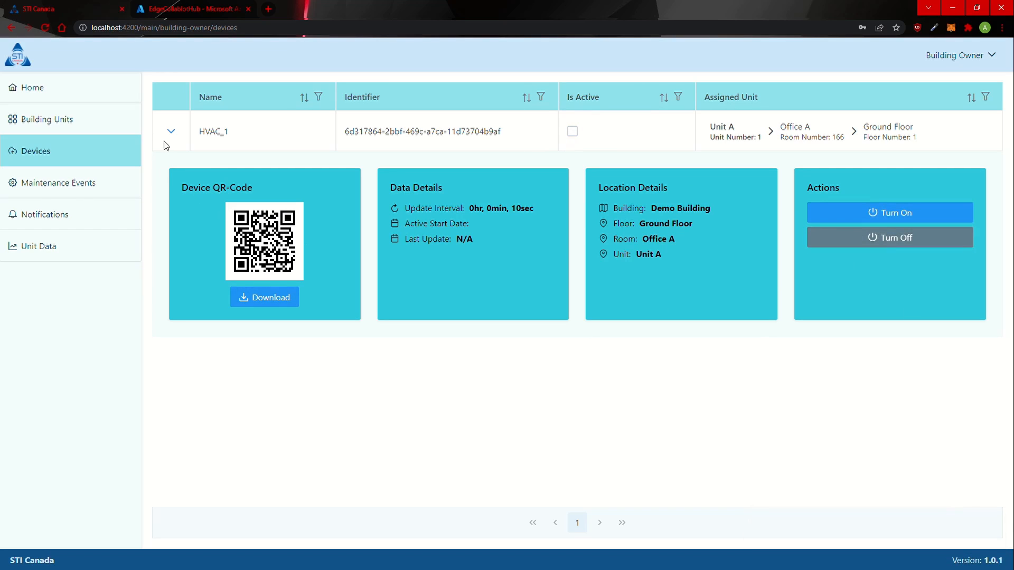
left_click(171, 131)
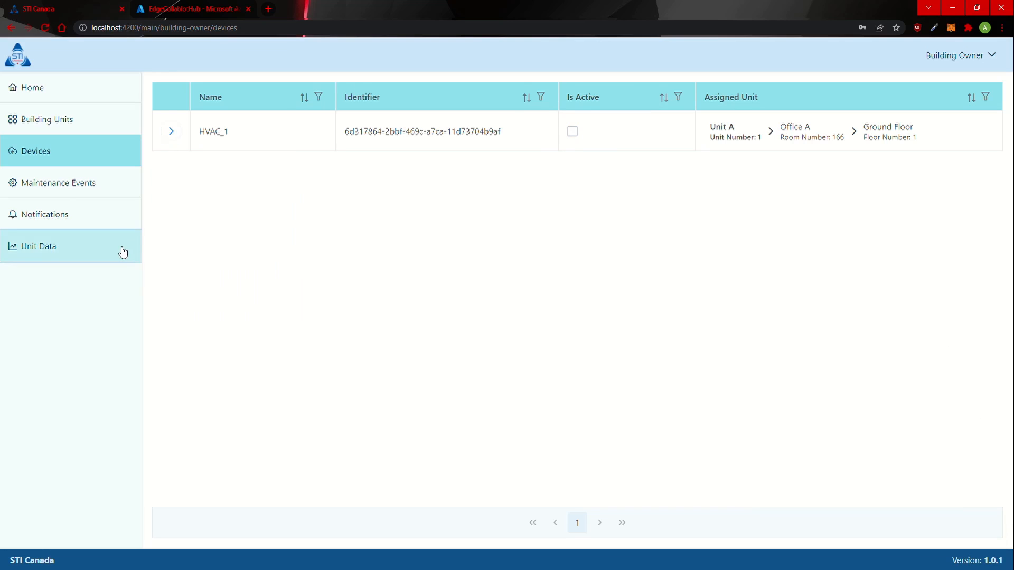
Step: Read the temperature and pressure values on the Unit Data chart, then open Notifications
left_click(123, 252)
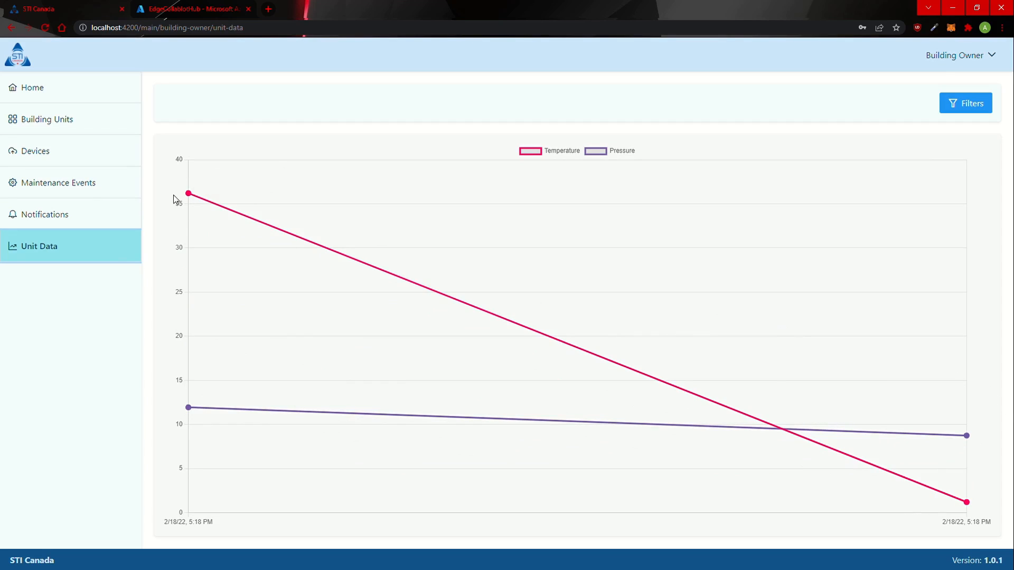
mouse_move(188, 195)
mouse_move(188, 410)
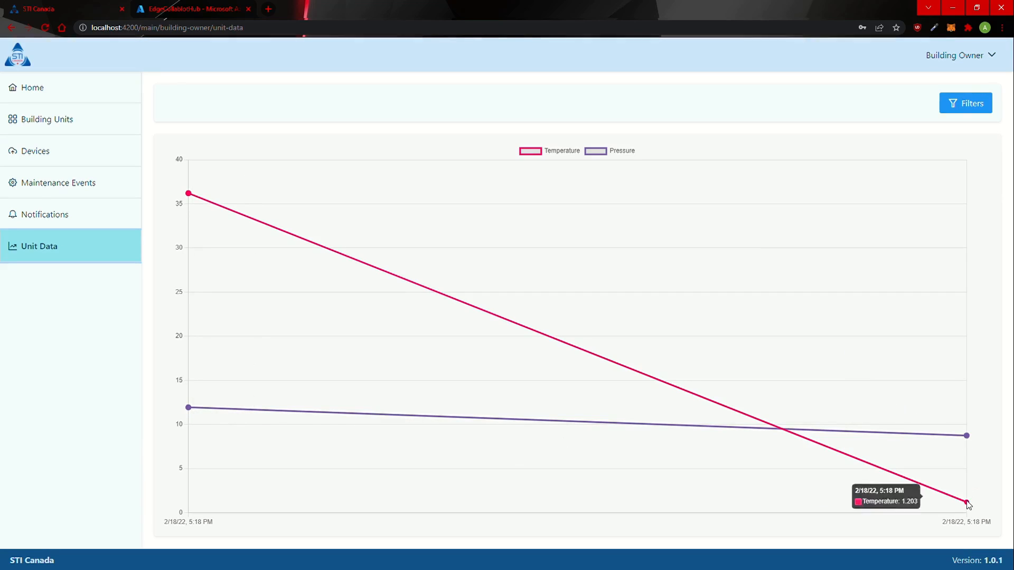
mouse_move(969, 436)
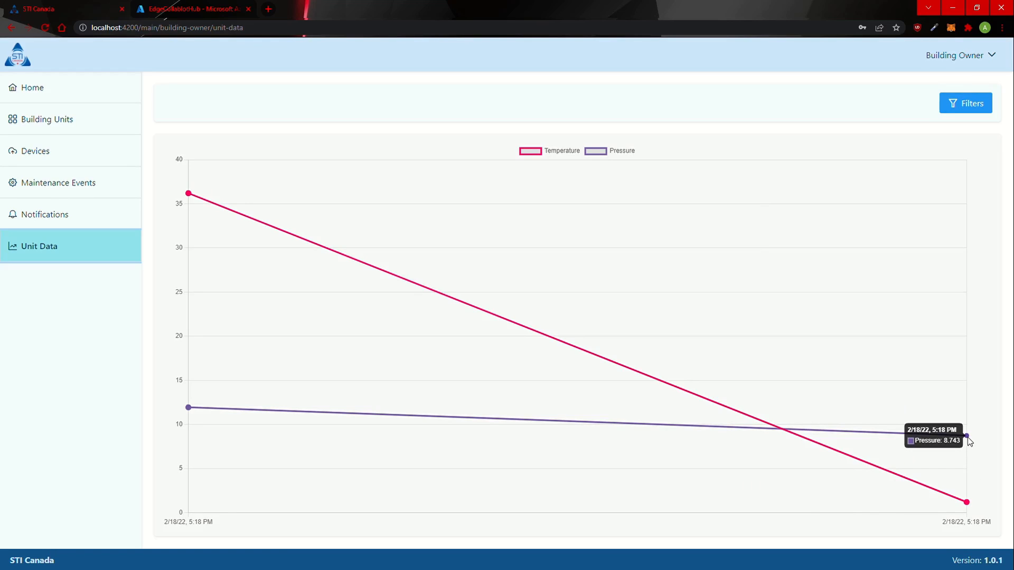
mouse_move(968, 504)
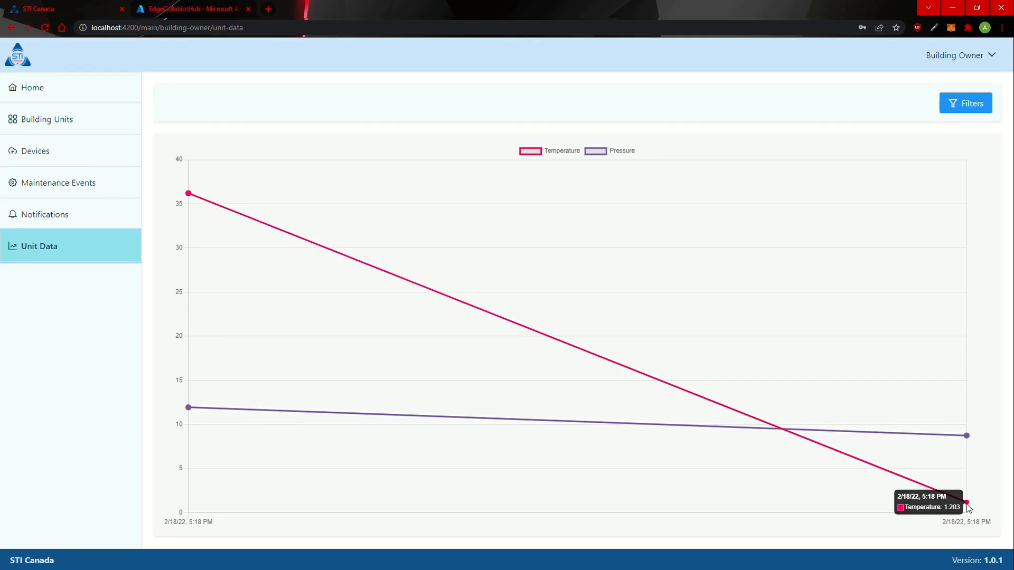
left_click(48, 213)
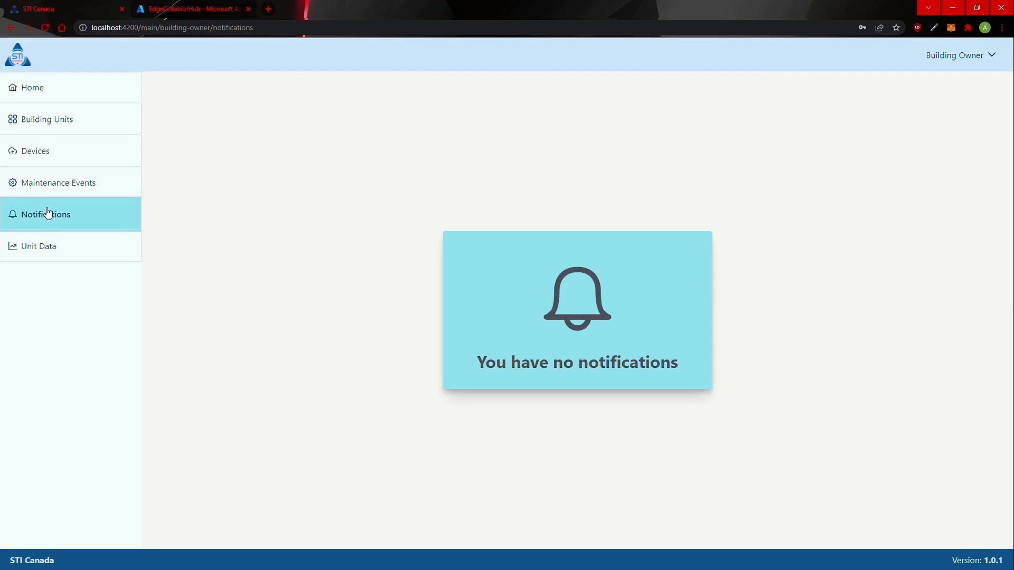
Step: Reload, close the EdgeCollabIotHub tab, and return via Unit Data to the four threshold alerts
left_click(41, 29)
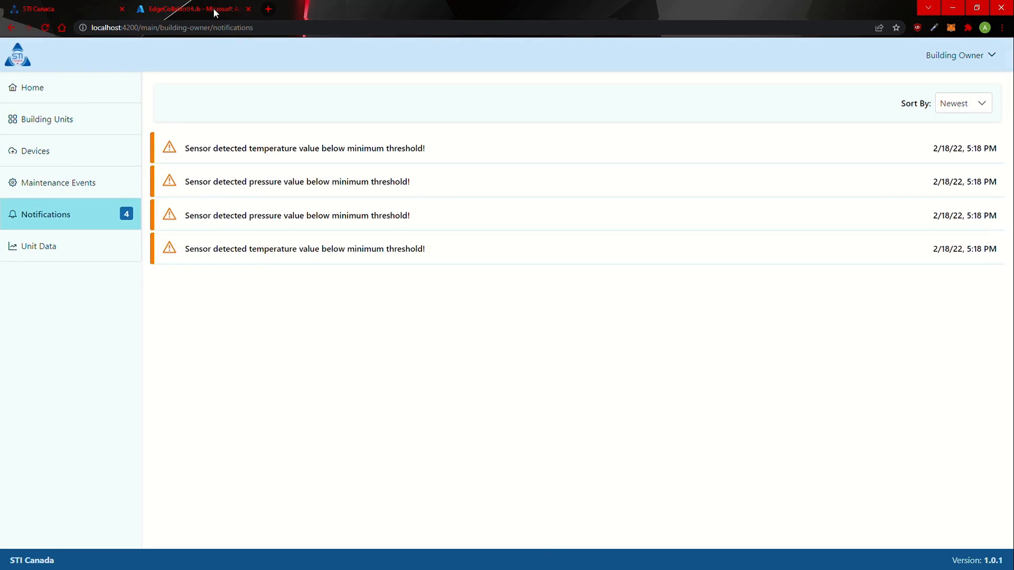
left_click(246, 9)
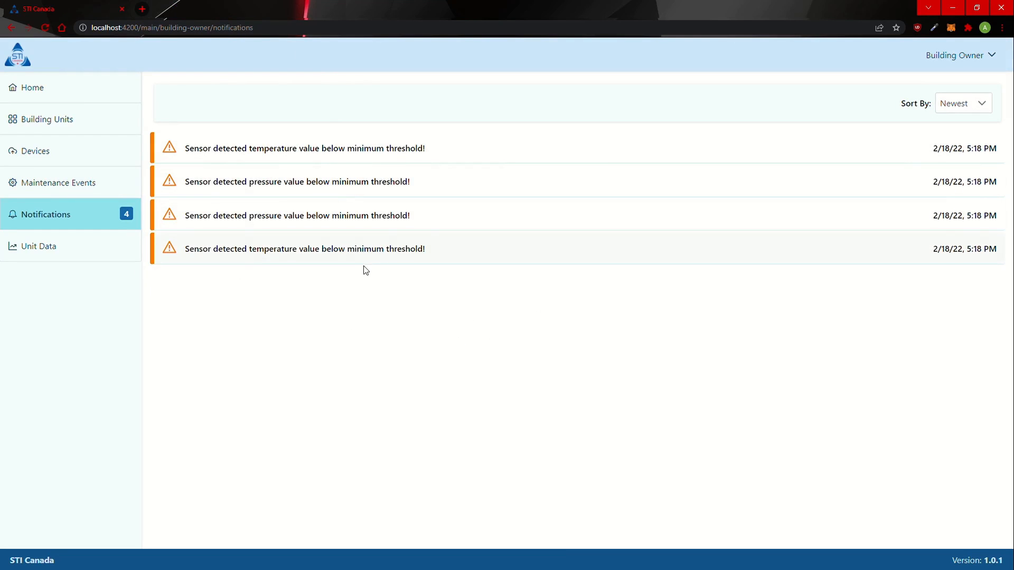
left_click(9, 252)
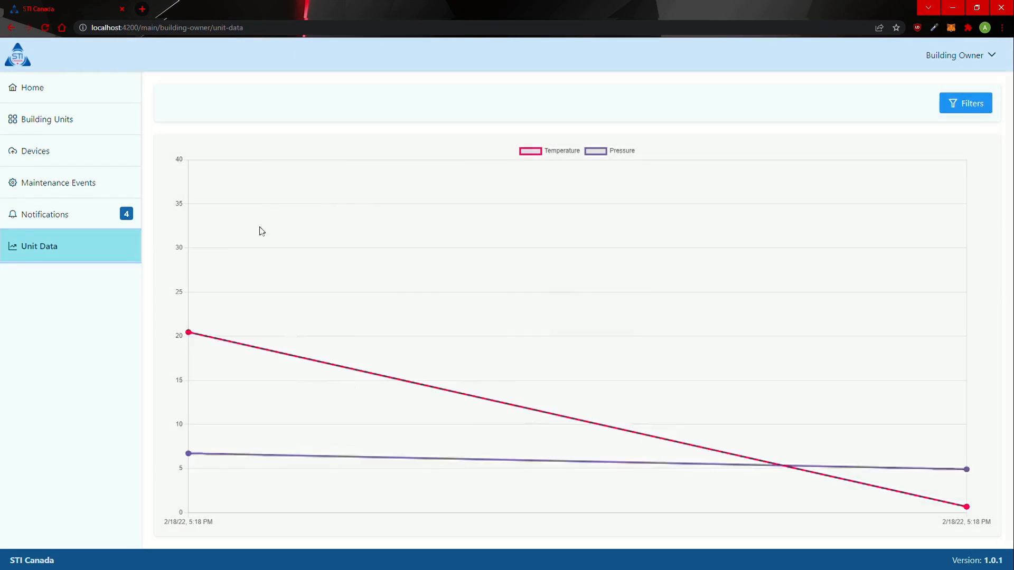
left_click(34, 222)
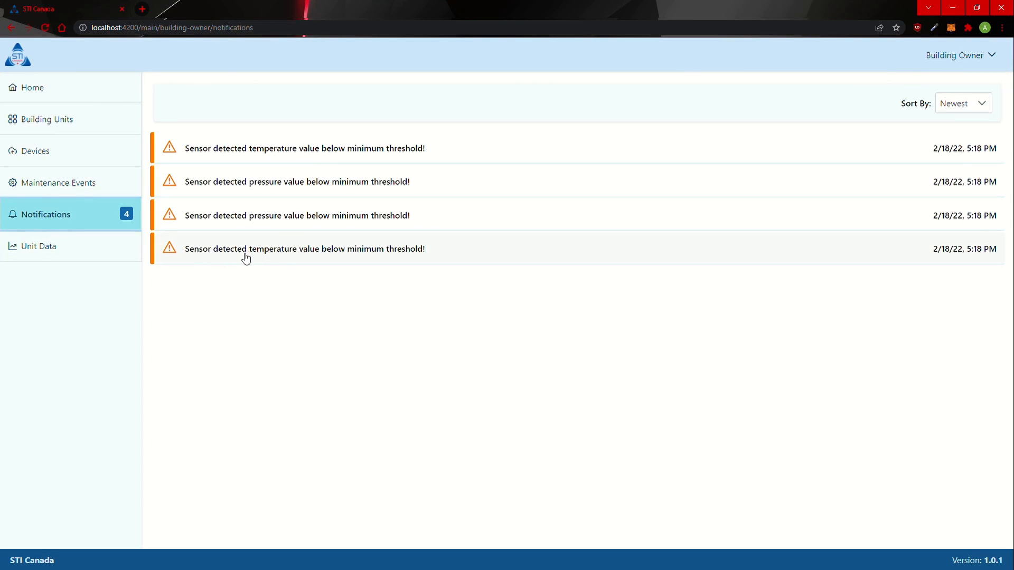
Step: Expand and collapse the fourth notification, then open the second, pressure alert's details
left_click(397, 257)
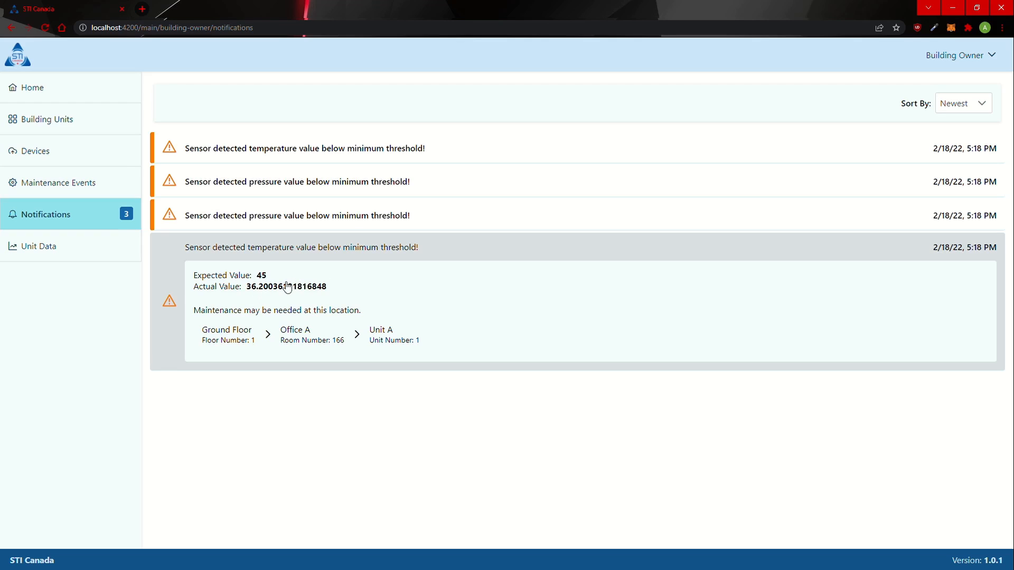
left_click(284, 318)
left_click(274, 262)
left_click(338, 250)
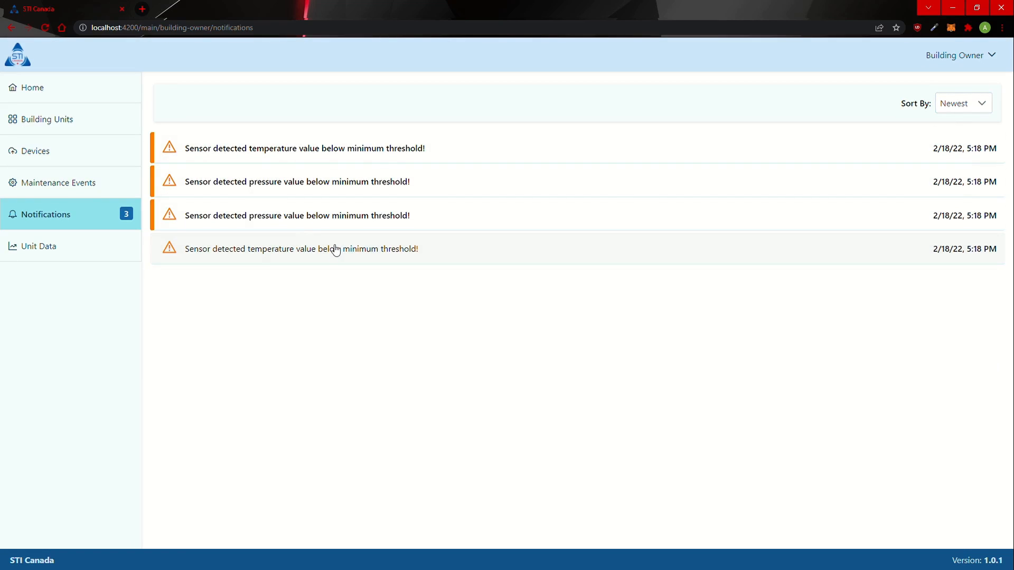
left_click(251, 181)
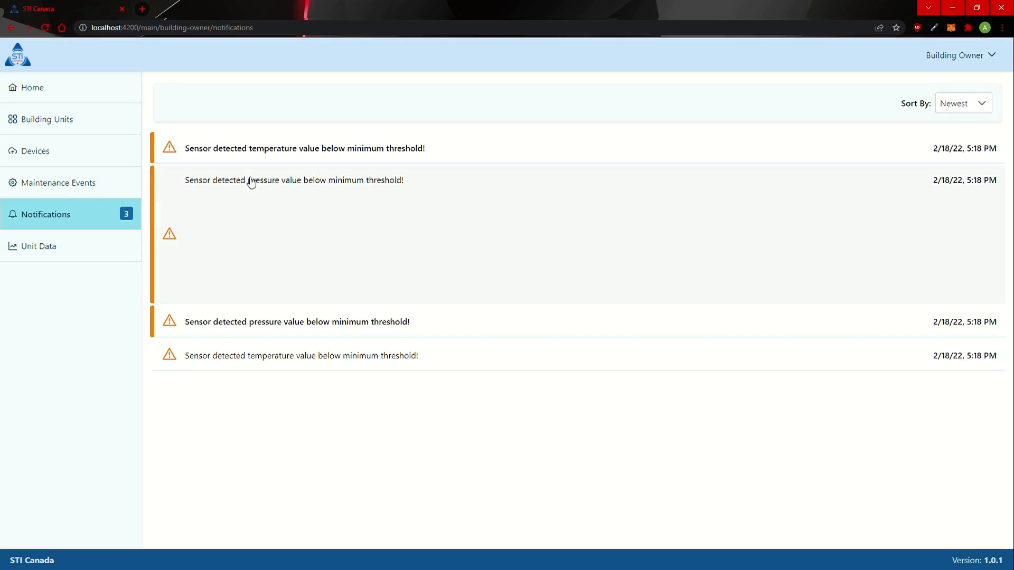
Step: Switch notification sorting between Unread first and Newest, ending on Unread first
left_click(956, 107)
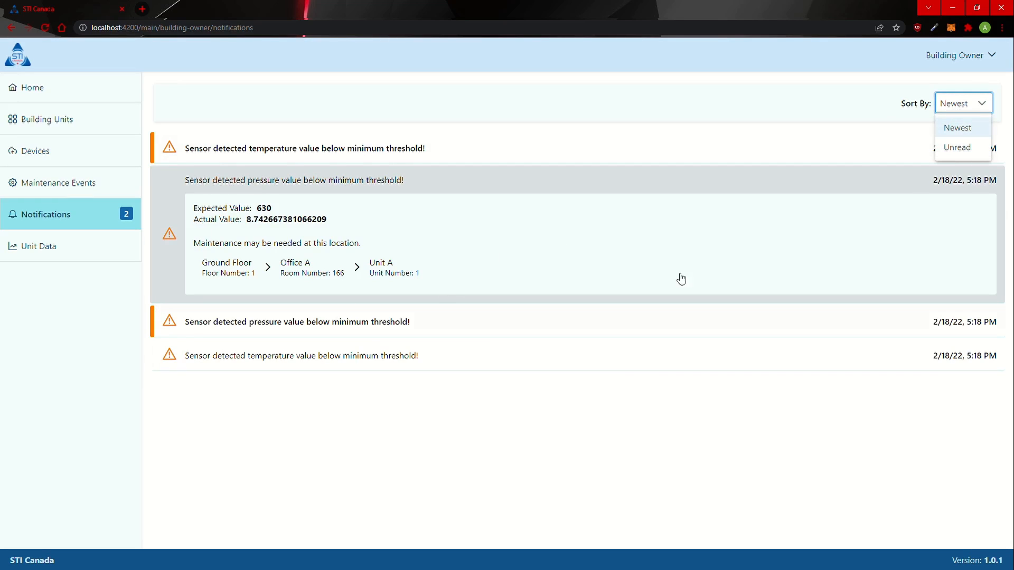
left_click(961, 150)
left_click(198, 214)
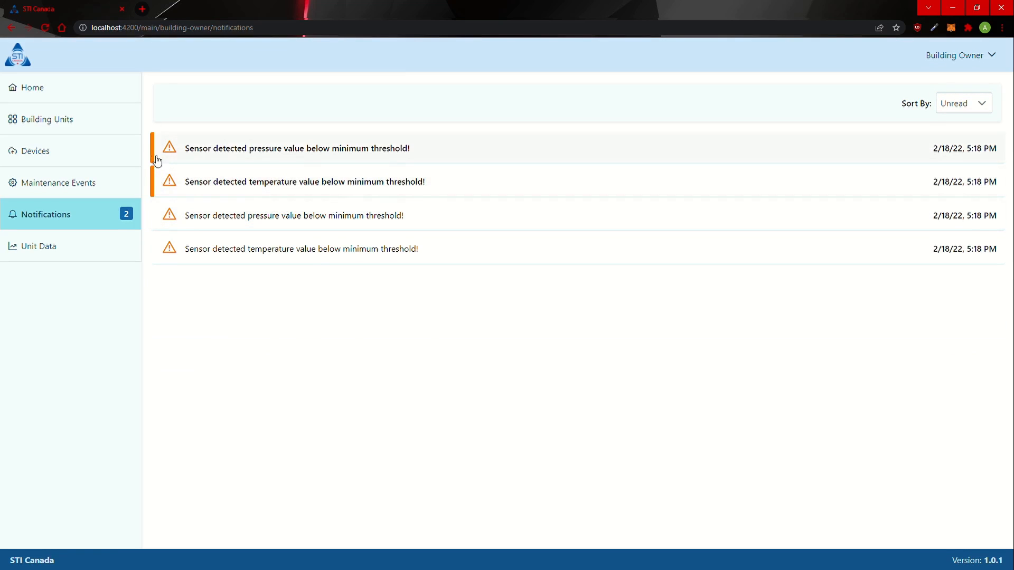
left_click(965, 104)
left_click(958, 127)
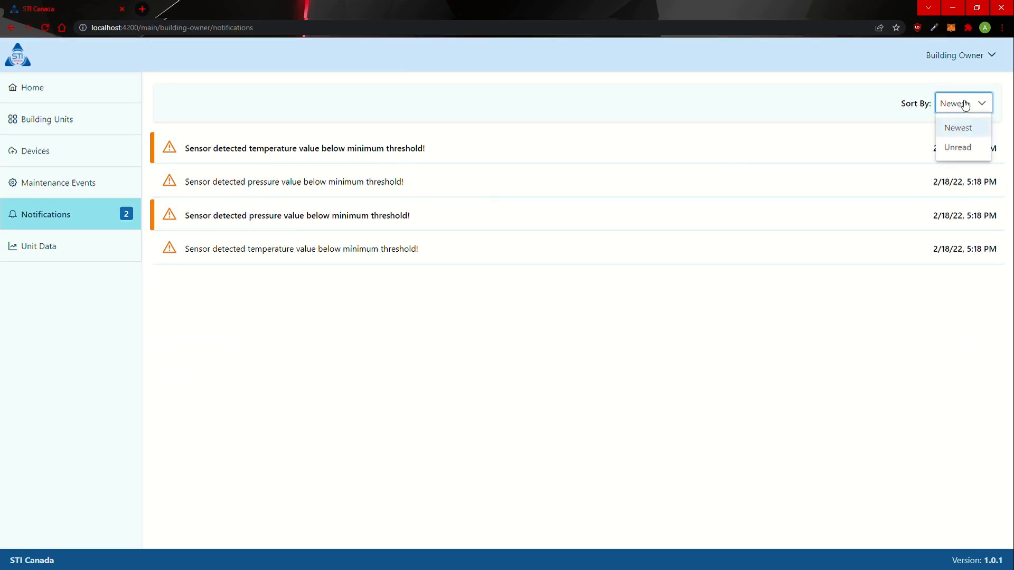
left_click(963, 147)
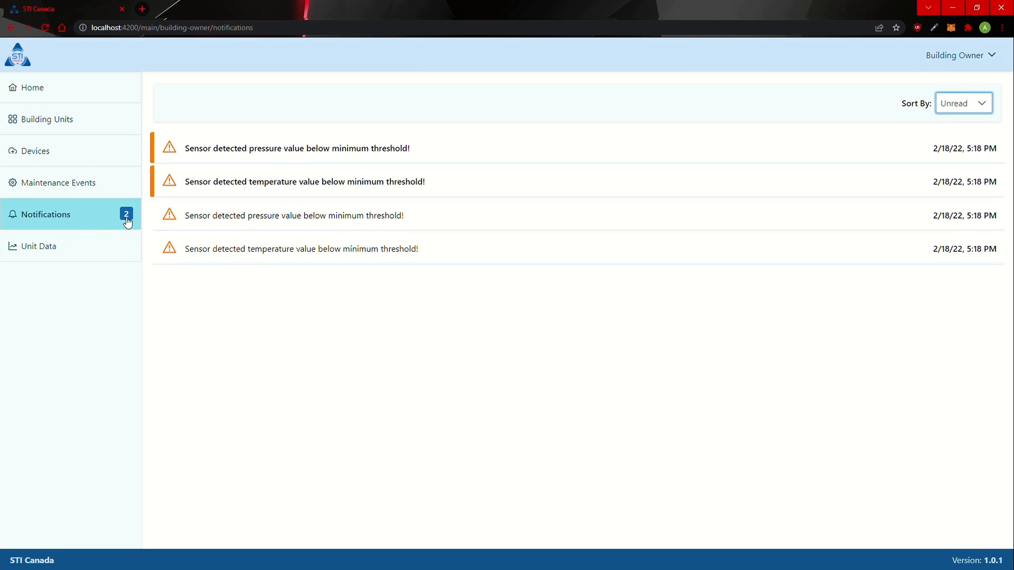
Step: Visit Home, return to Notifications, and expand the pressure alert showing expected 630
left_click(49, 95)
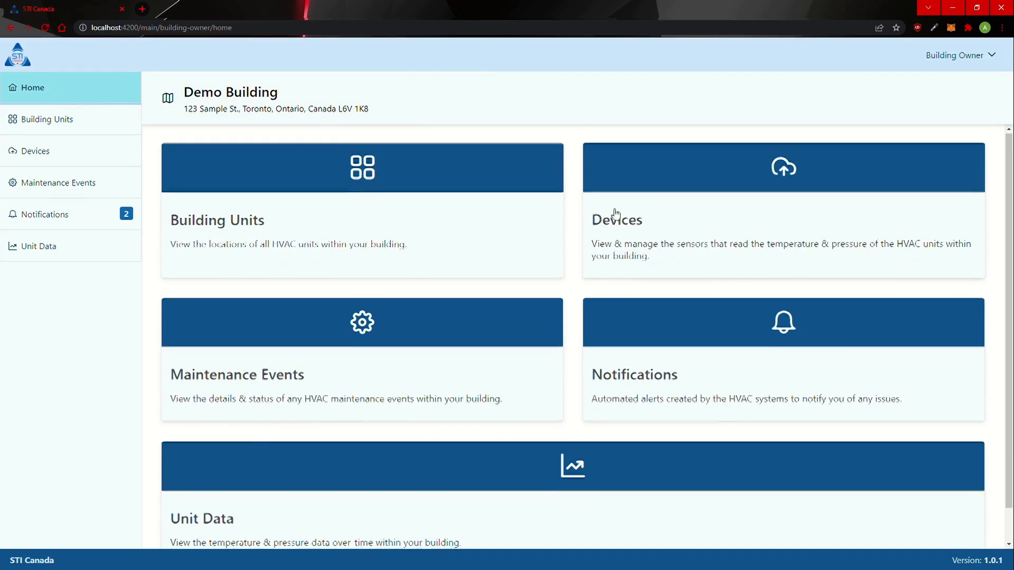
scroll(616, 213, "down", 1)
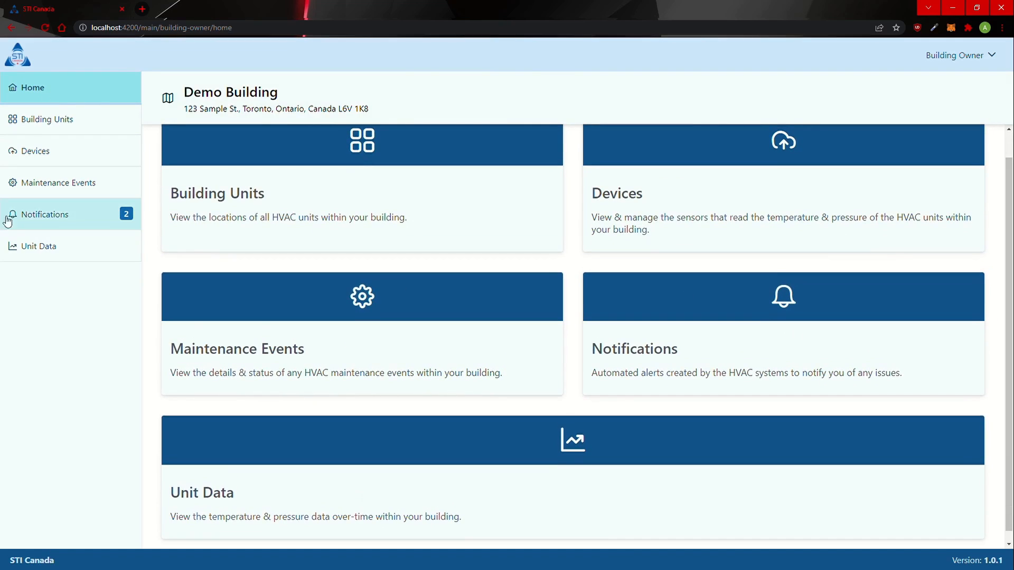
left_click(790, 338)
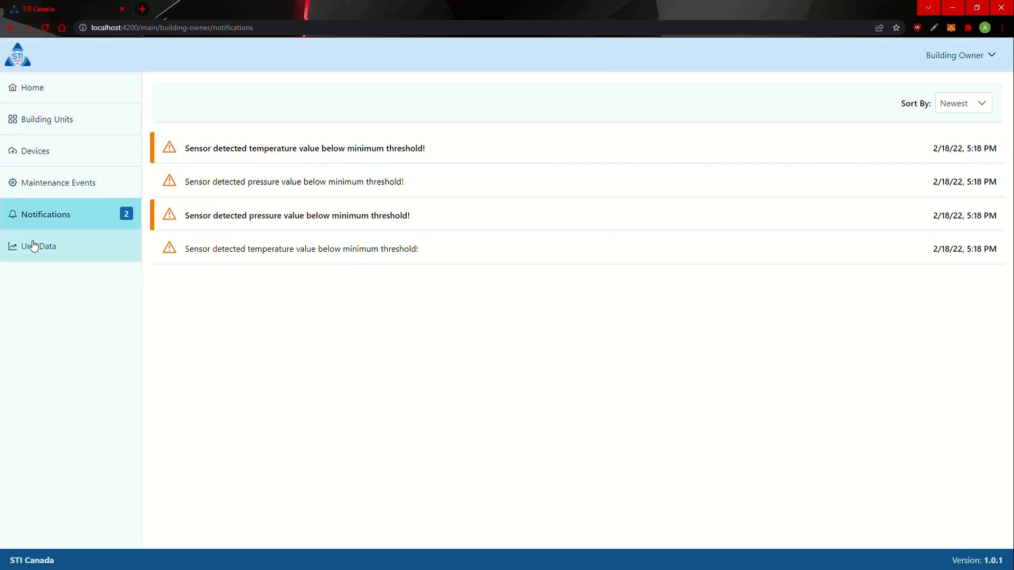
left_click(274, 194)
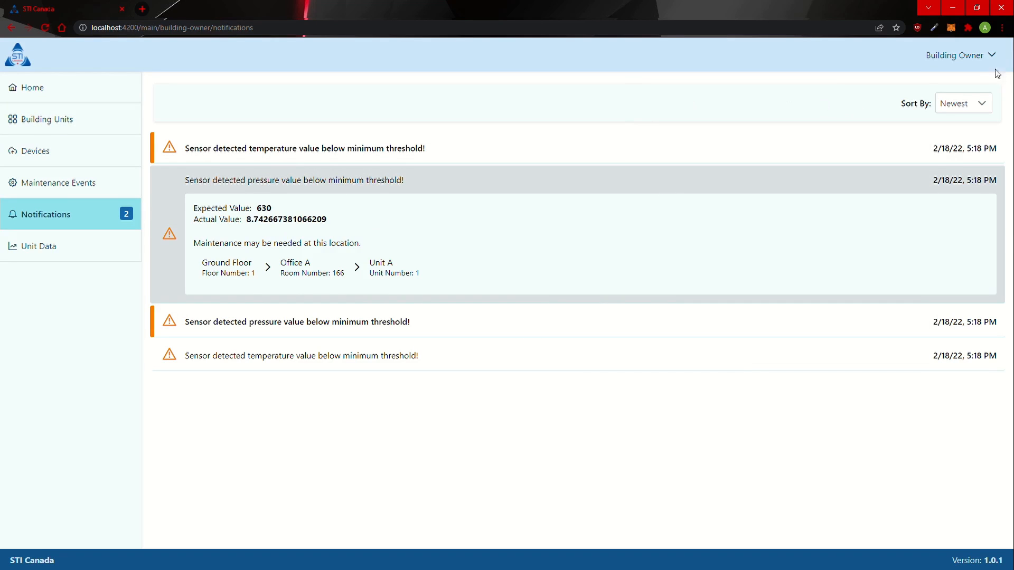
Step: Log out of the Building Owner account and confirm with Yes
left_click(986, 53)
left_click(987, 101)
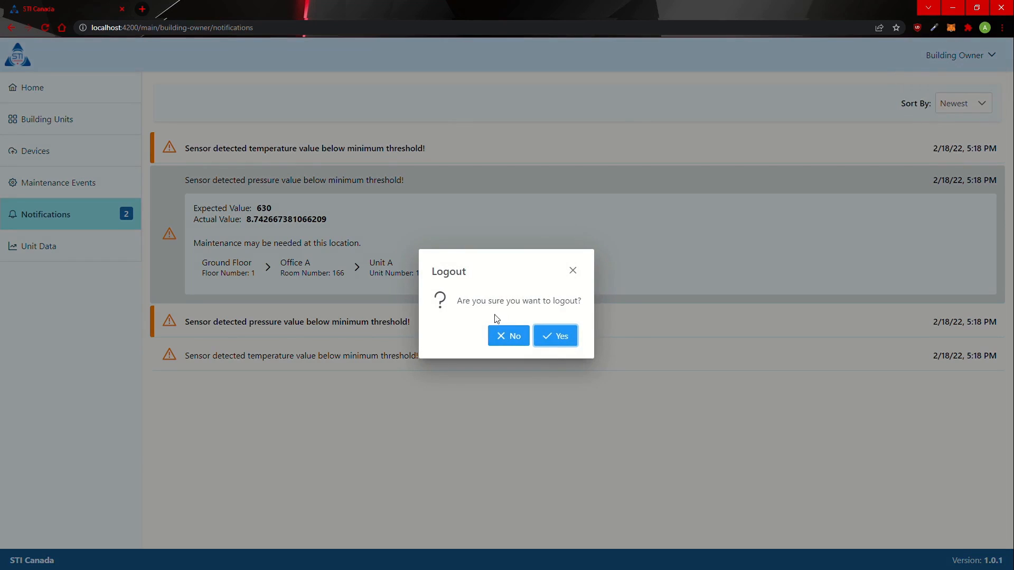
left_click(555, 349)
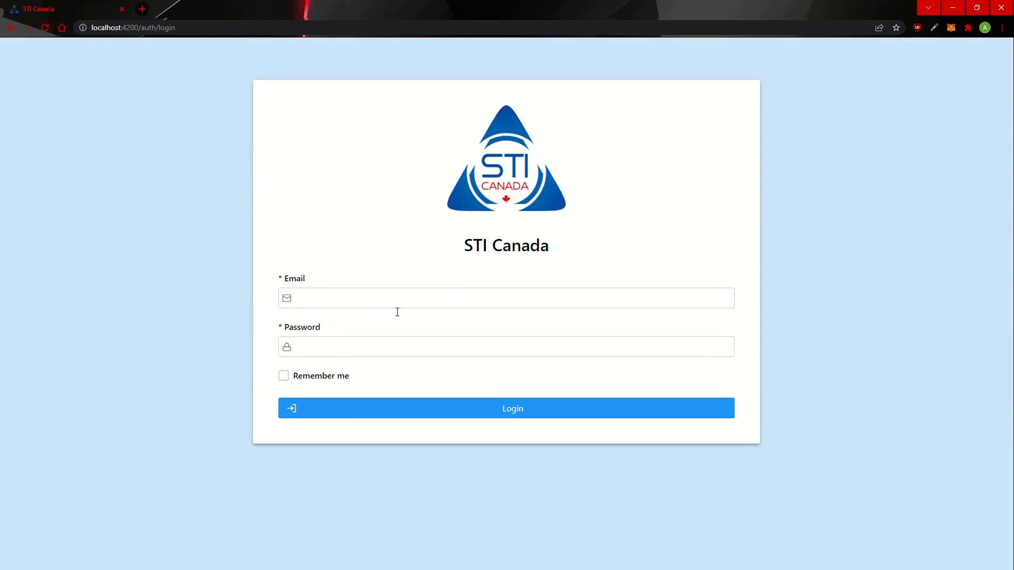
Step: Sign in as the maintenance worker using the suggested email and saved password
left_click(395, 301)
type("mai")
key("Down")
key("Return")
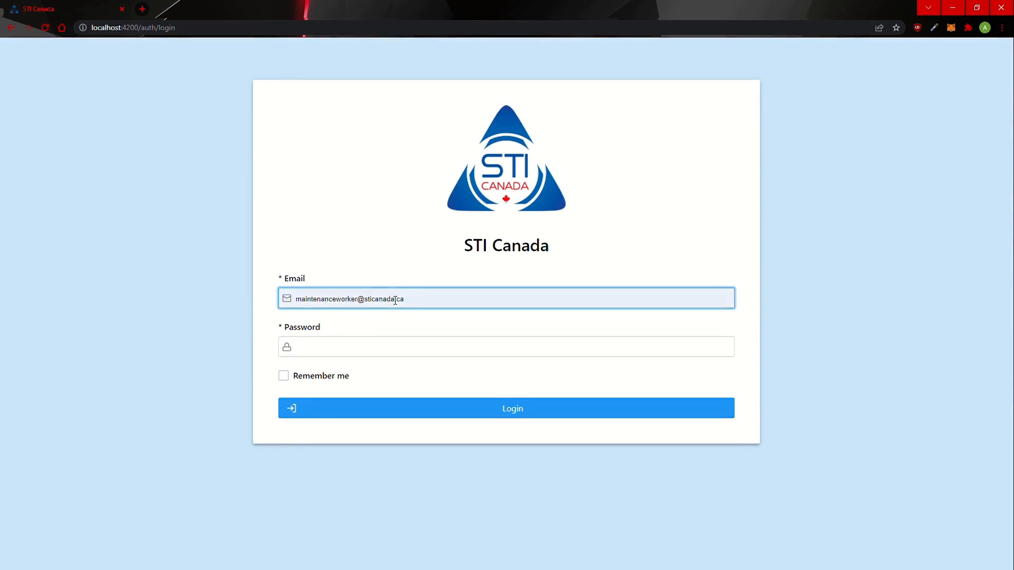
key("Tab")
key("Return")
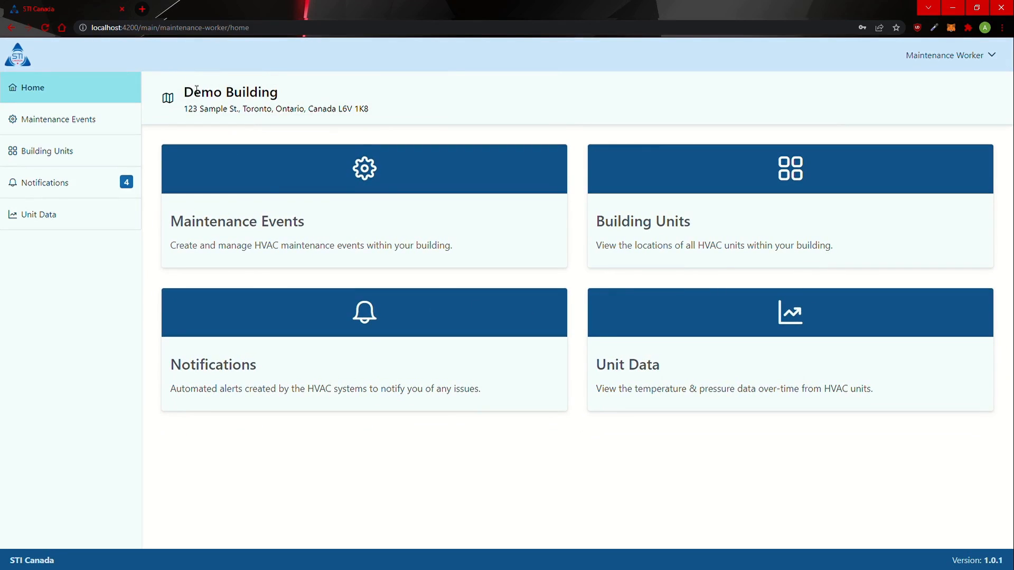
Step: Open Notifications, expand the last Unit A pressure alert, then open Building Units
left_click_drag(197, 90, 398, 110)
left_click(398, 110)
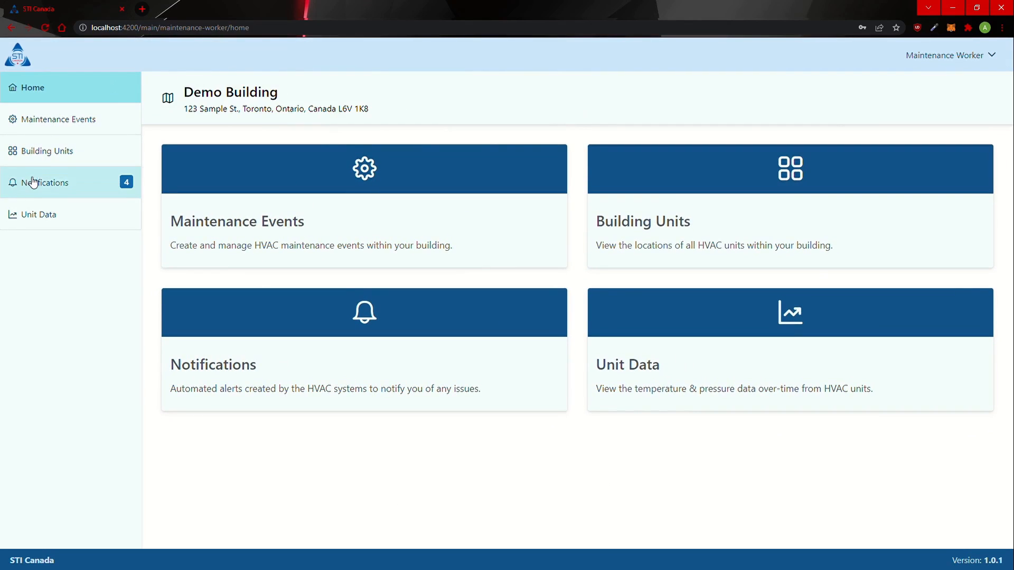
left_click(113, 189)
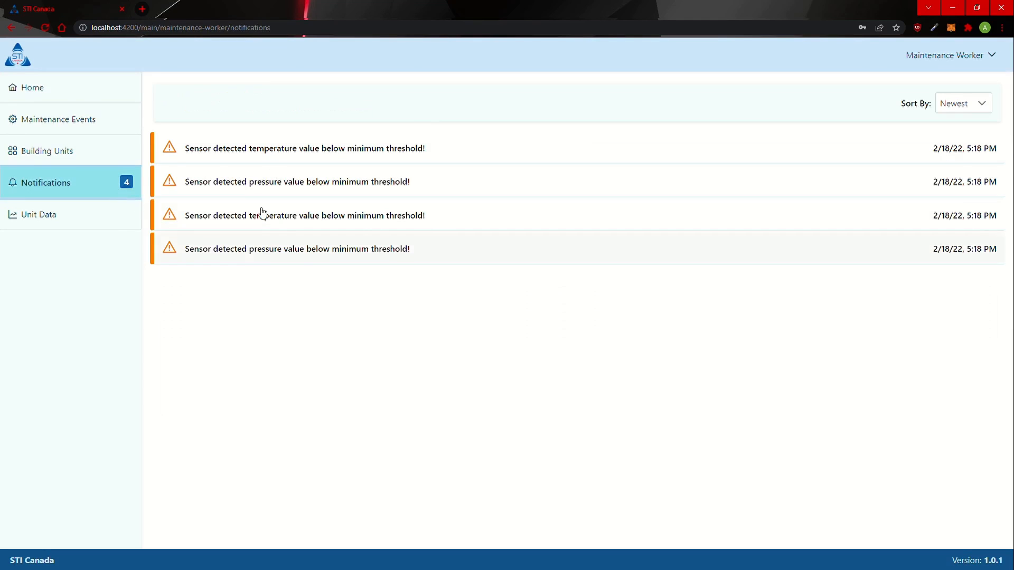
left_click(247, 263)
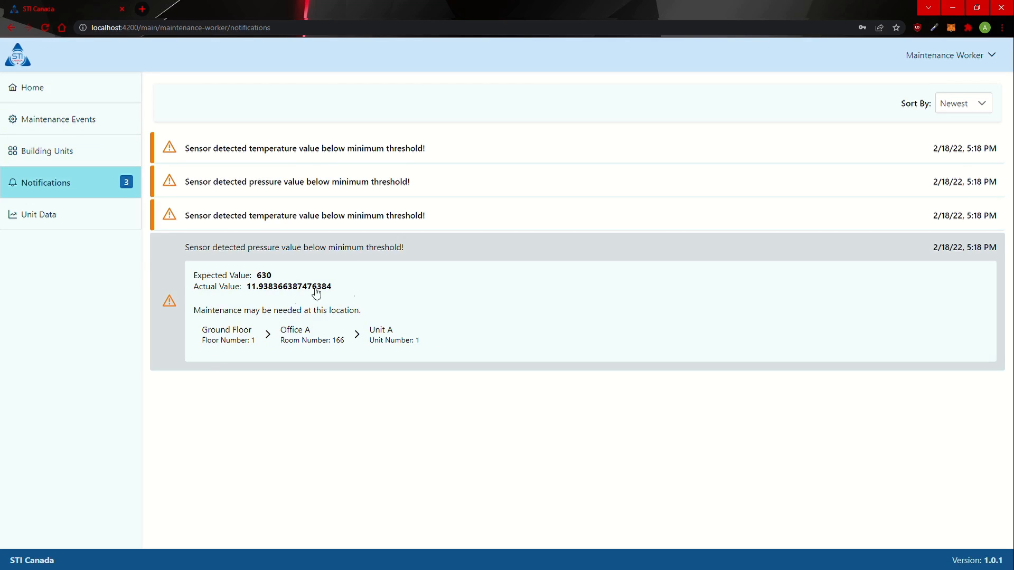
left_click(73, 158)
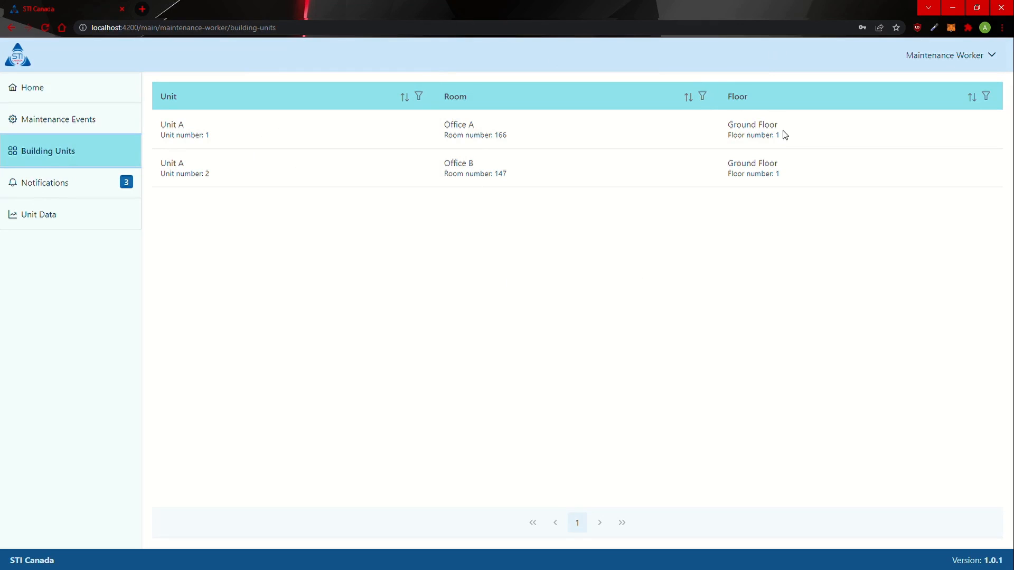
Step: Create a new maintenance event named 'Maintenance for HVAC_1' with description 'Sample description...'
left_click(23, 129)
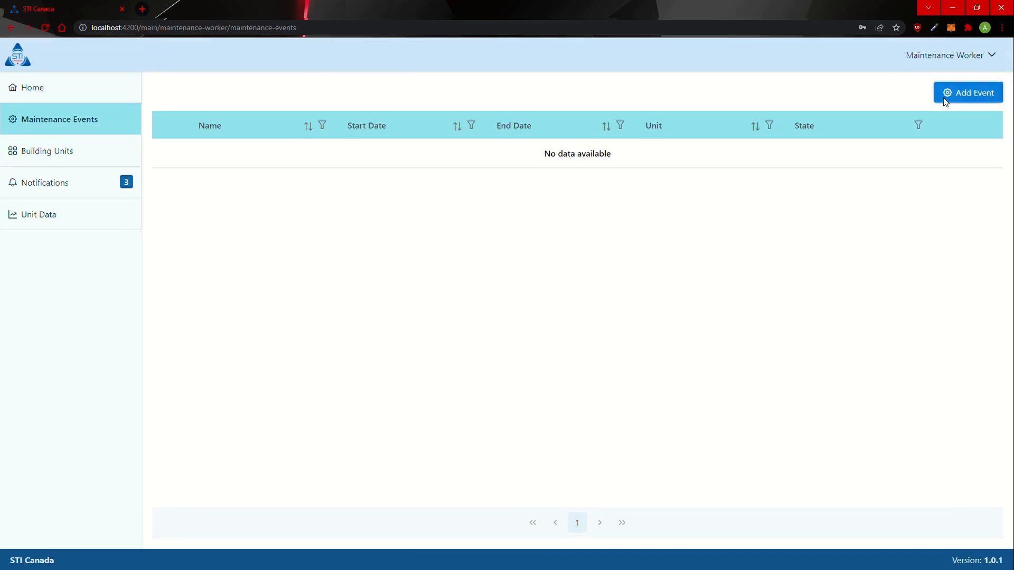
left_click(945, 99)
left_click(312, 188)
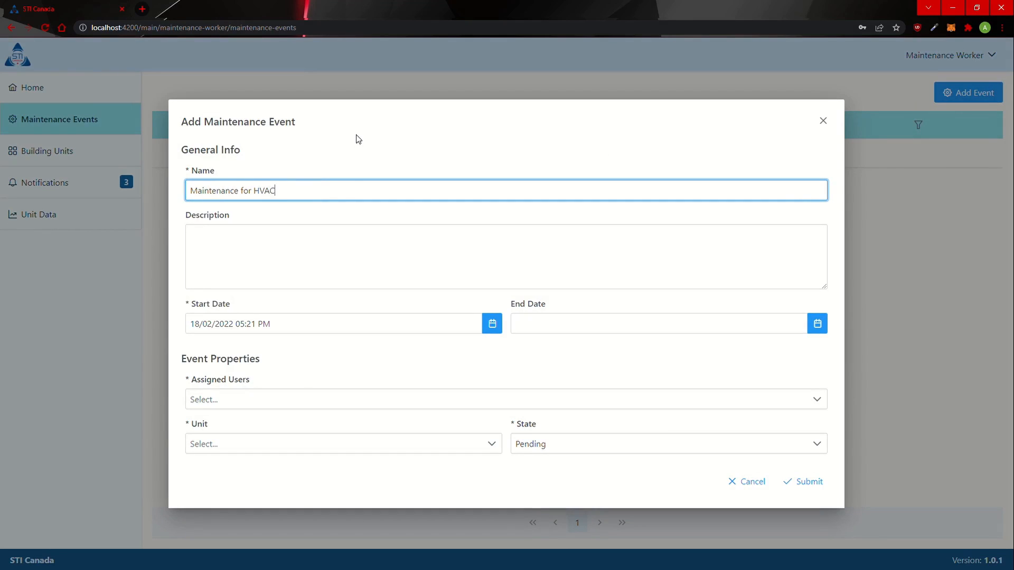
left_click(294, 270)
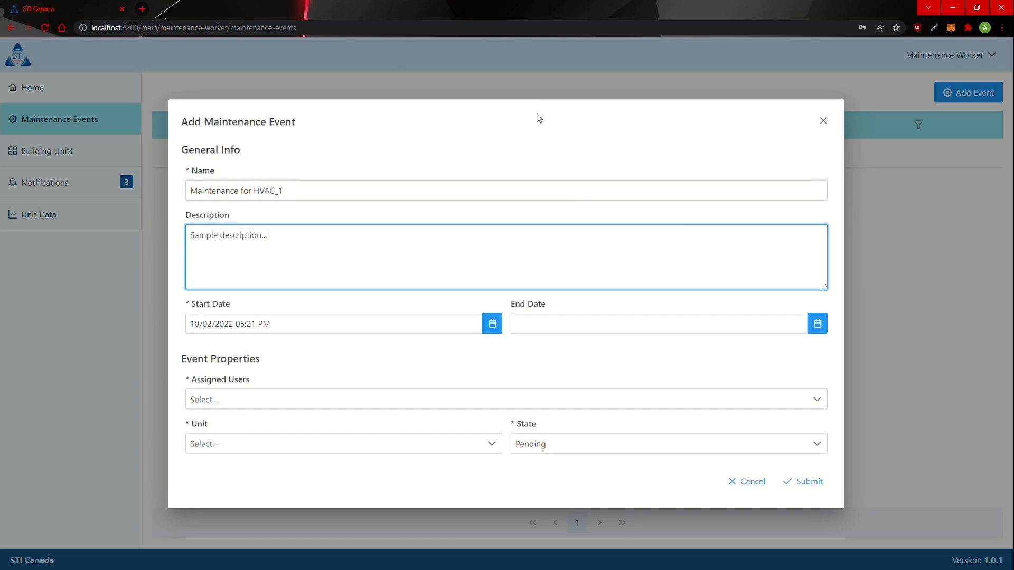
left_click(417, 325)
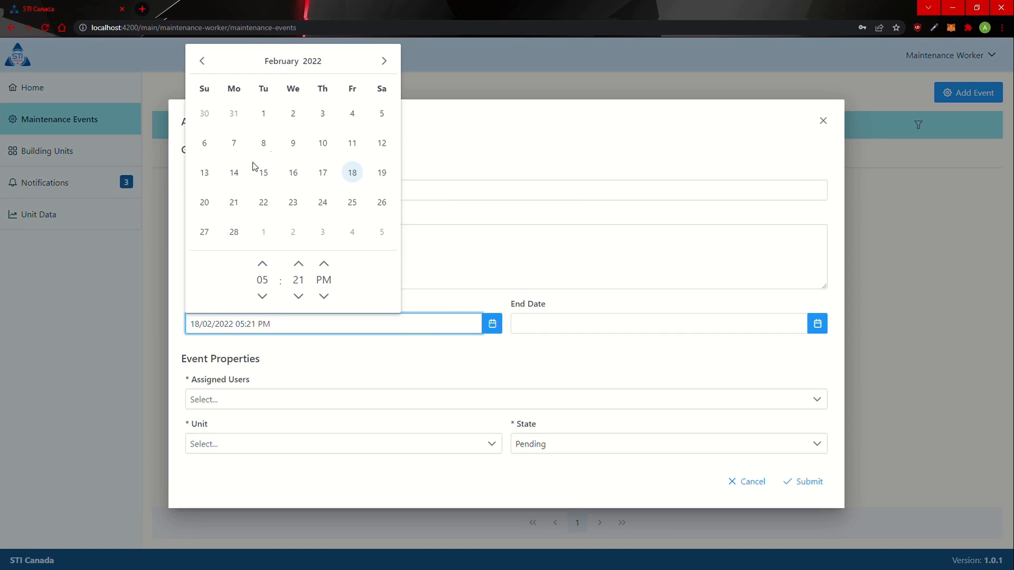
Step: Set the event's start to 21/02/2022 at 10:10 AM
left_click(234, 203)
left_click(261, 324)
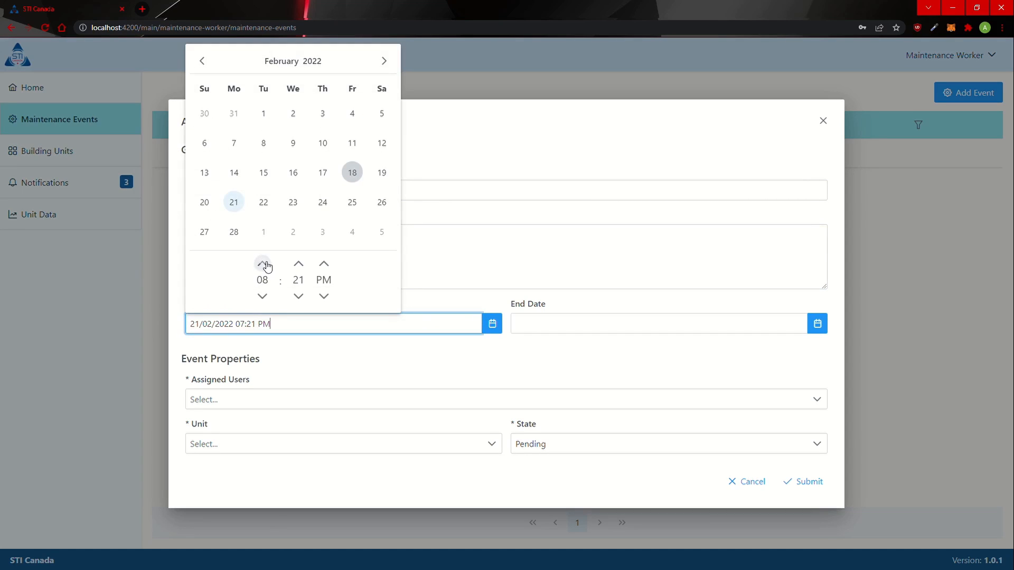
left_click(262, 296)
left_click(299, 296)
left_click(298, 296)
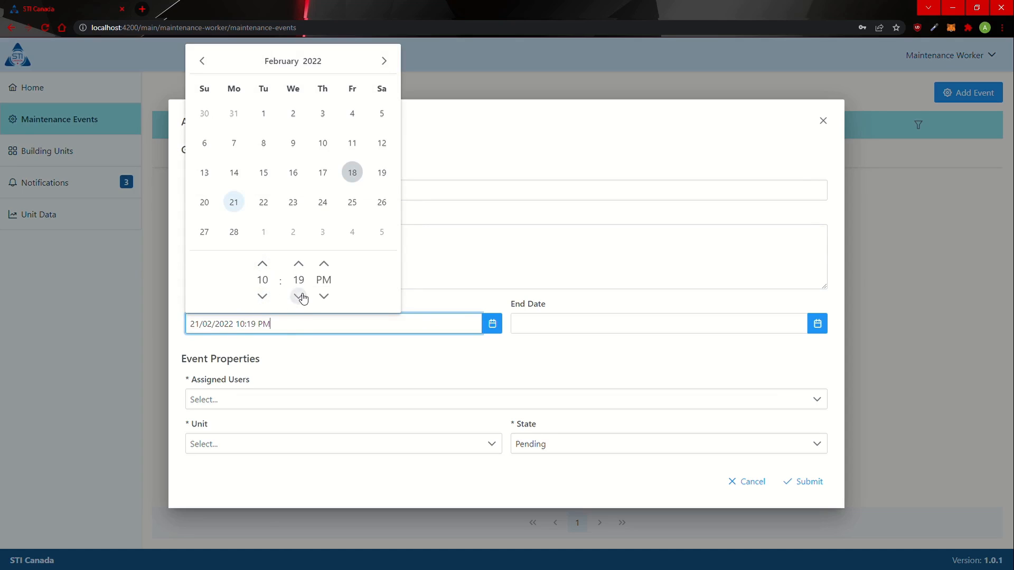
left_click(299, 297)
left_click(323, 296)
Step: Set the event's end date to 22/02/2022 05:21 PM
left_click(536, 331)
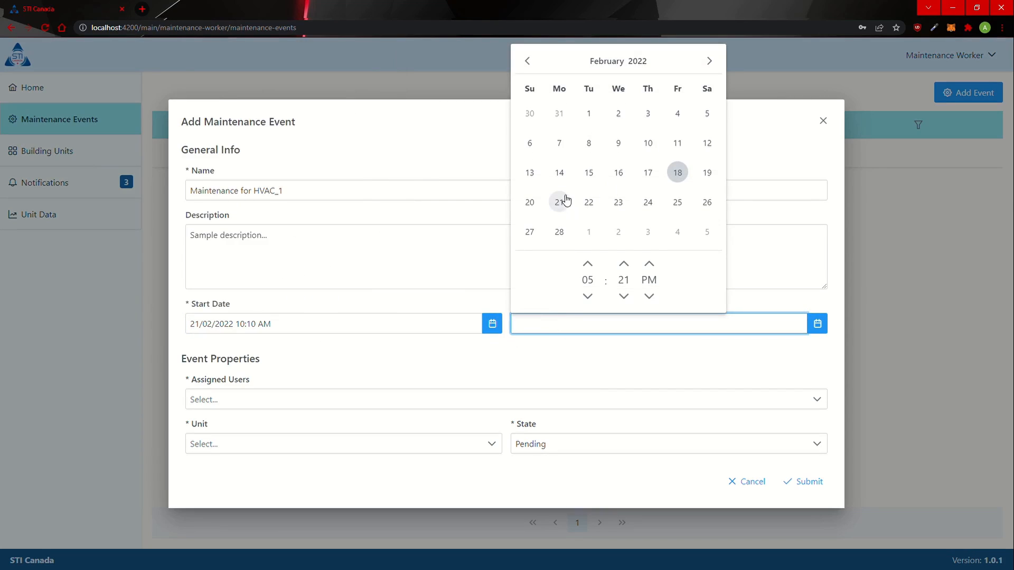
left_click(589, 204)
left_click(668, 323)
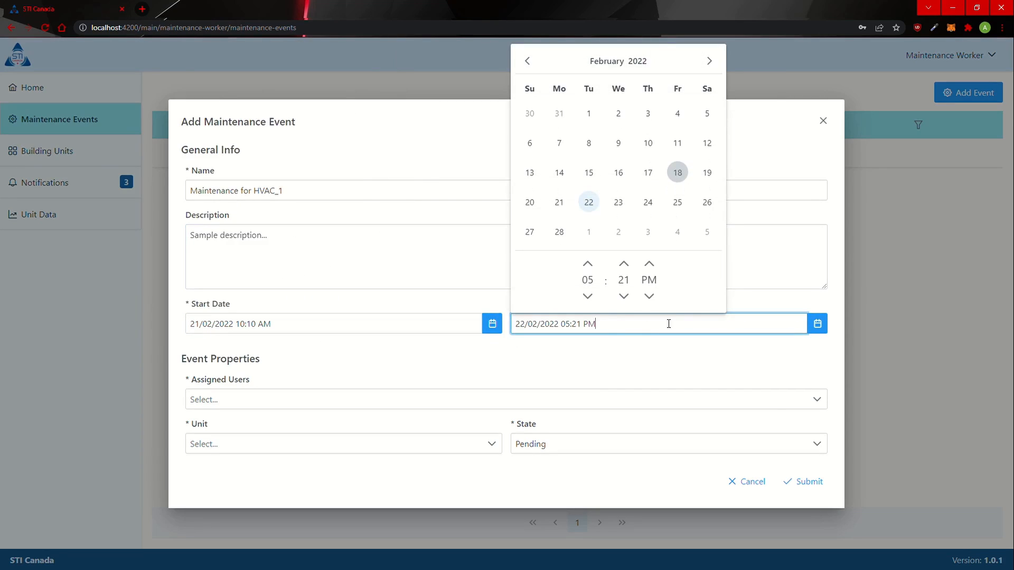
left_click(585, 355)
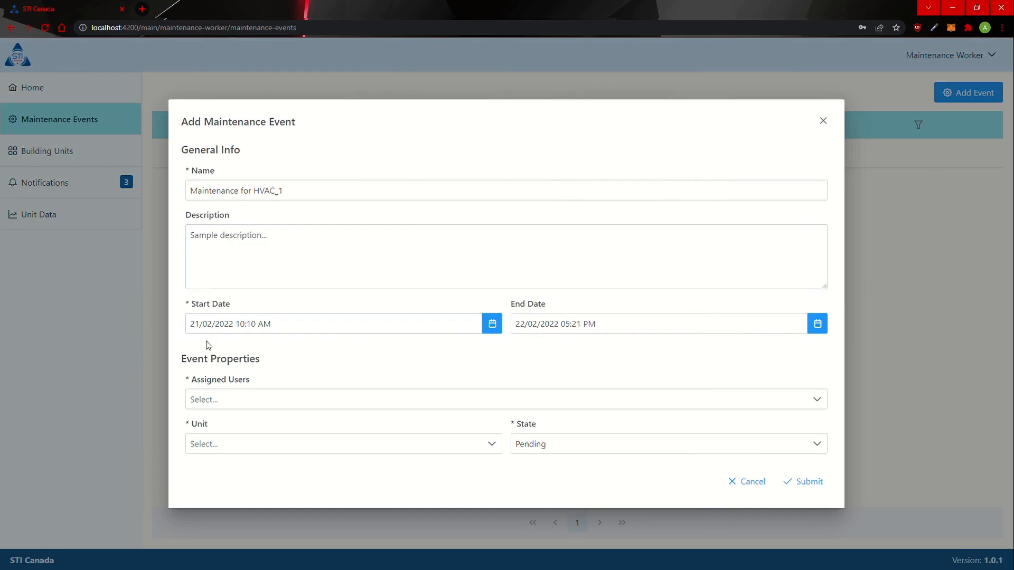
Step: Assign the Maintenance Worker and Unit A (Office A, Ground Floor), keep state Pending, and submit
left_click(319, 401)
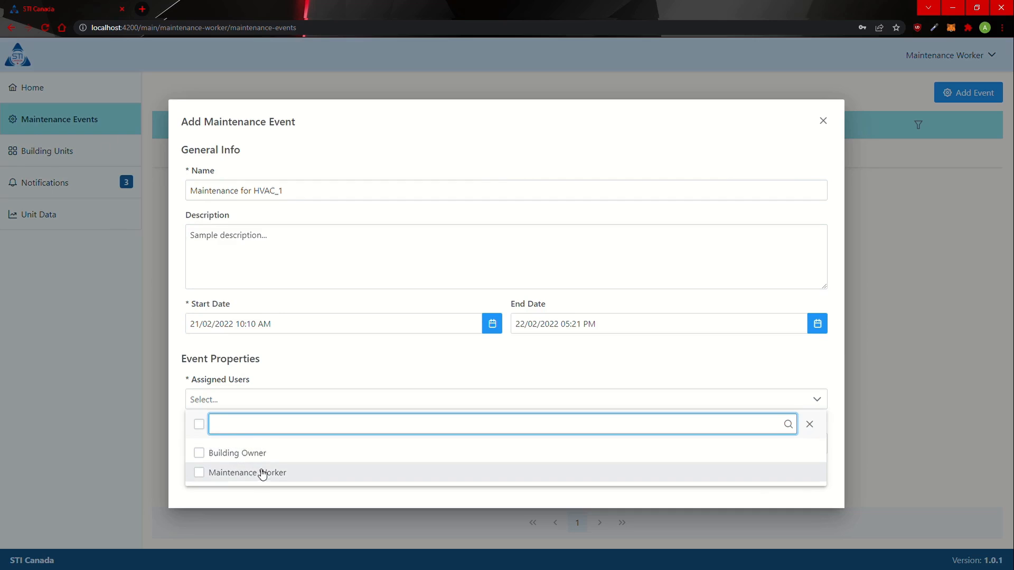
left_click(215, 476)
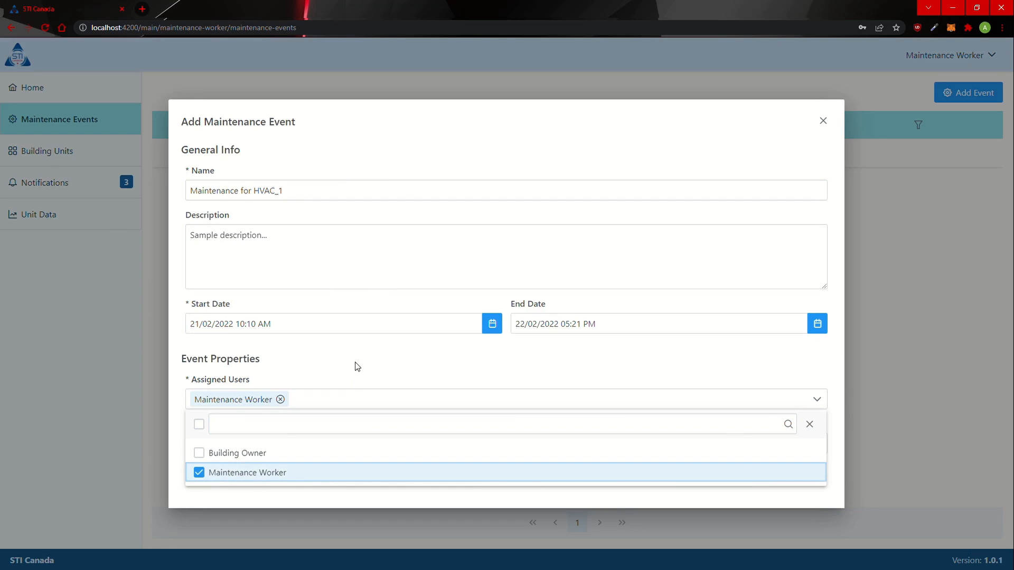
left_click(357, 379)
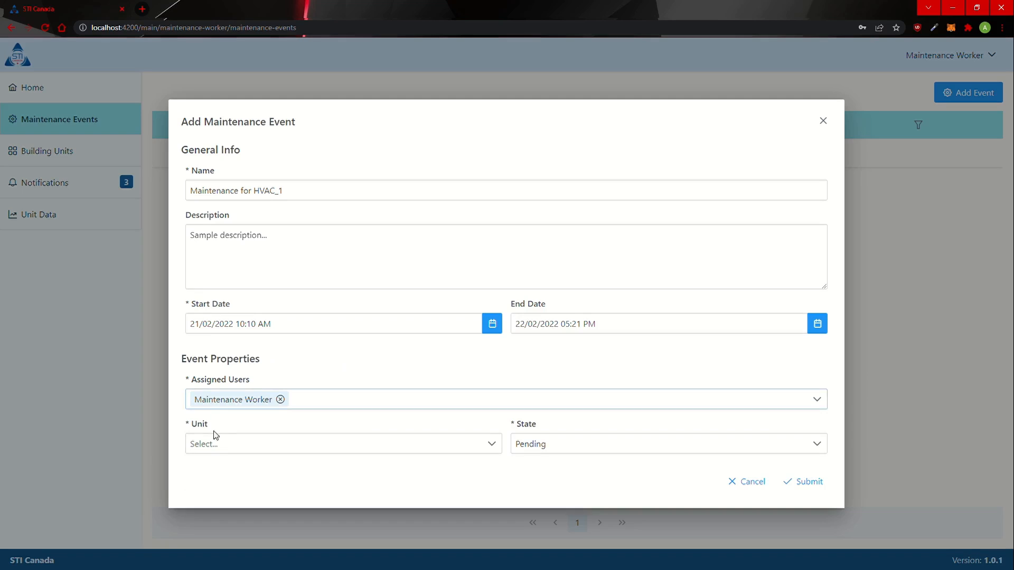
left_click(223, 444)
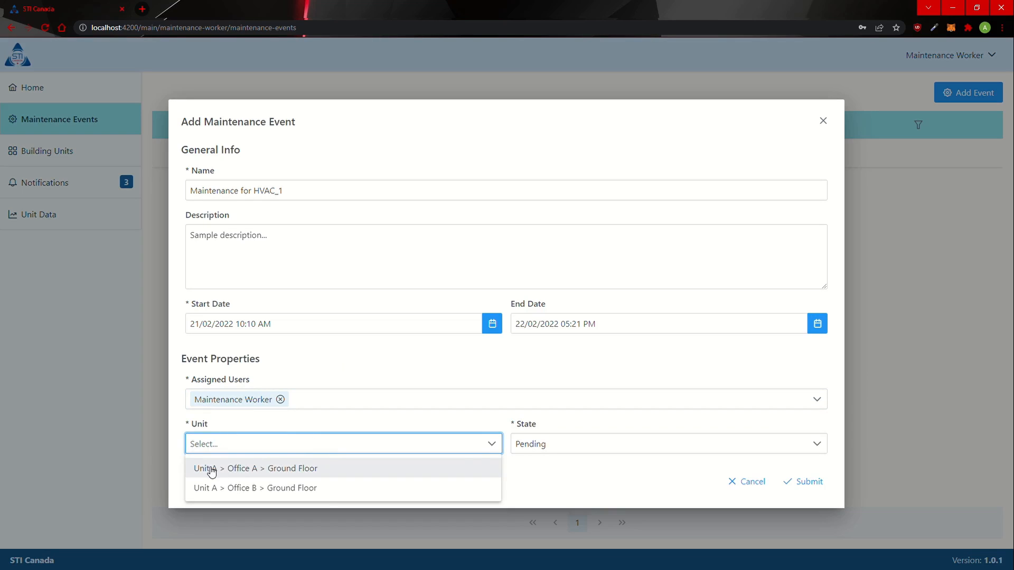
left_click(305, 471)
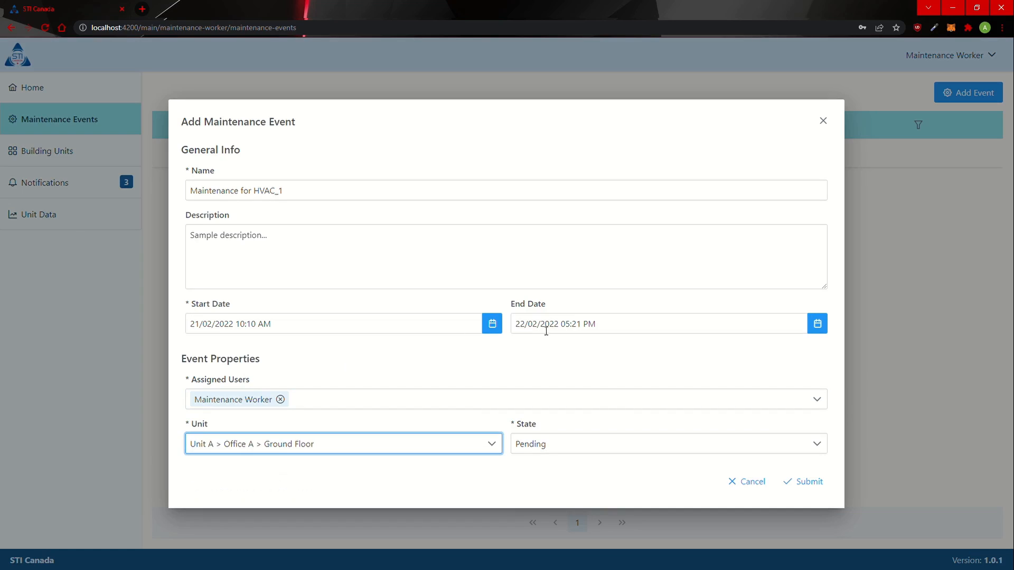
left_click(577, 449)
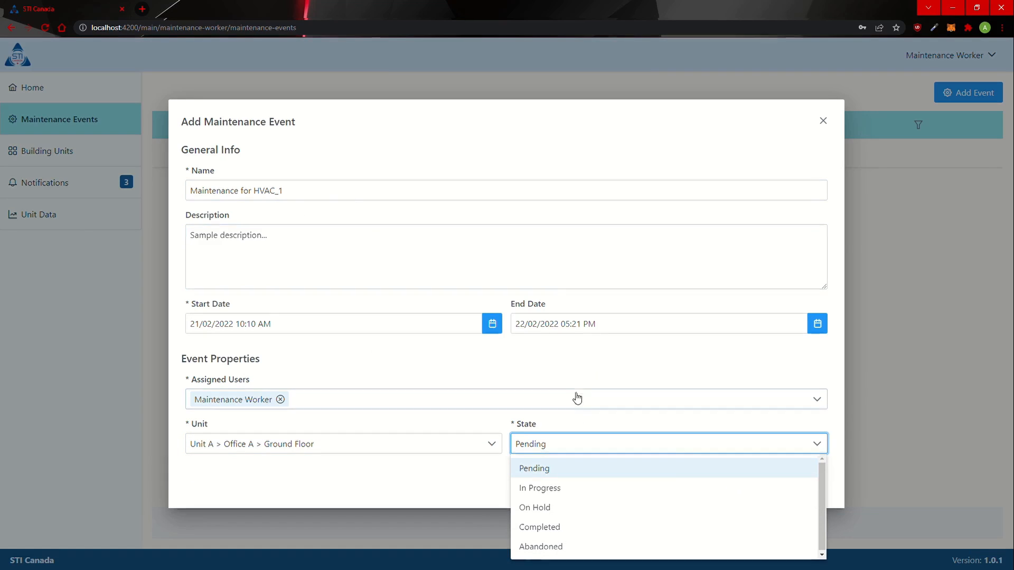
left_click(599, 380)
left_click(801, 483)
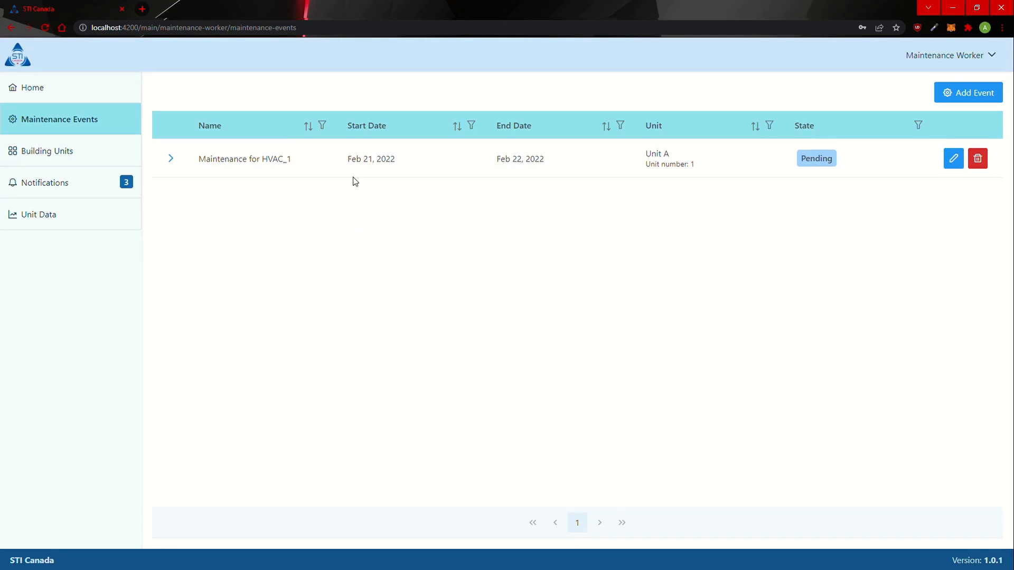
Step: Expand the HVAC_1 event row and highlight its location, assigned user and description
left_click(176, 162)
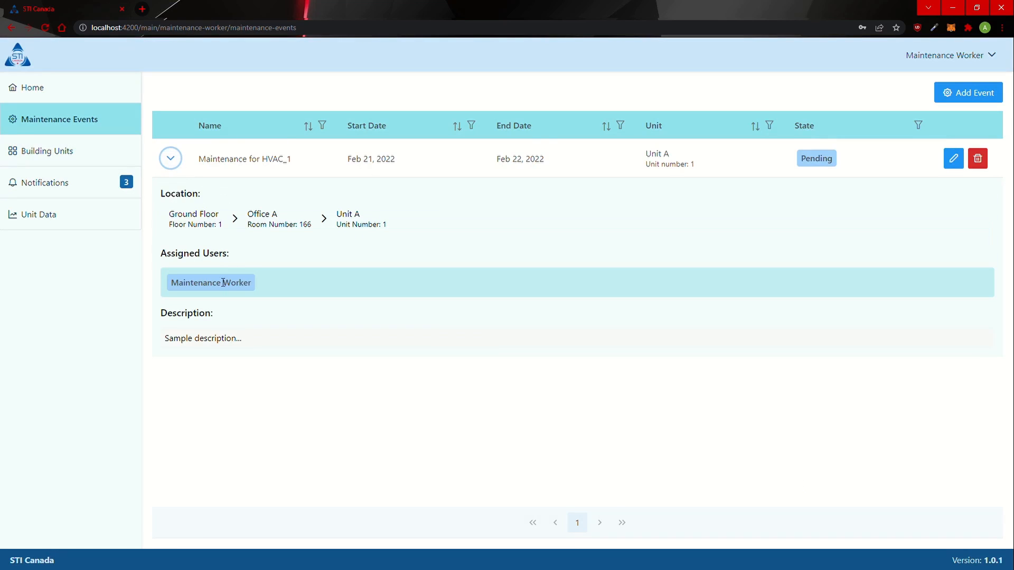
left_click_drag(166, 222, 375, 232)
left_click(219, 284)
left_click_drag(172, 283, 315, 292)
left_click(312, 286)
left_click_drag(169, 339, 293, 358)
left_click(382, 516)
Step: Edit the HVAC_1 event to state In Progress, submit, and collapse its row
left_click(953, 159)
left_click(638, 446)
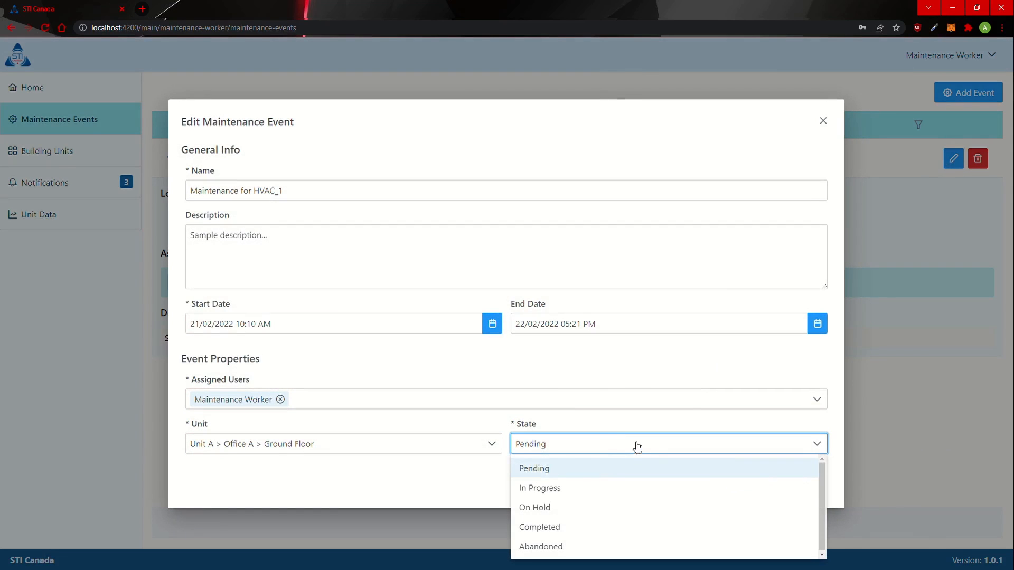
left_click(586, 488)
left_click(804, 479)
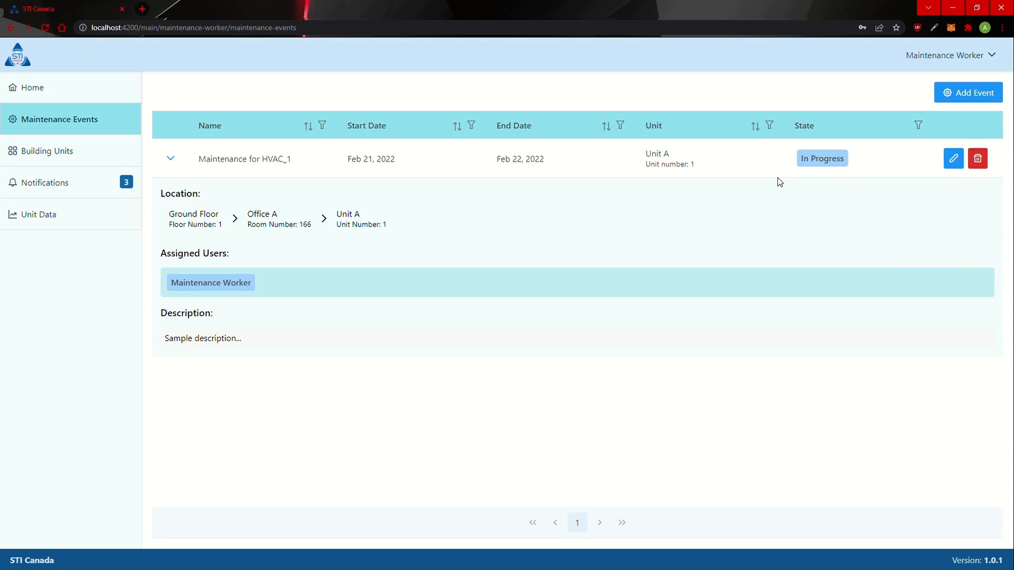
left_click(171, 159)
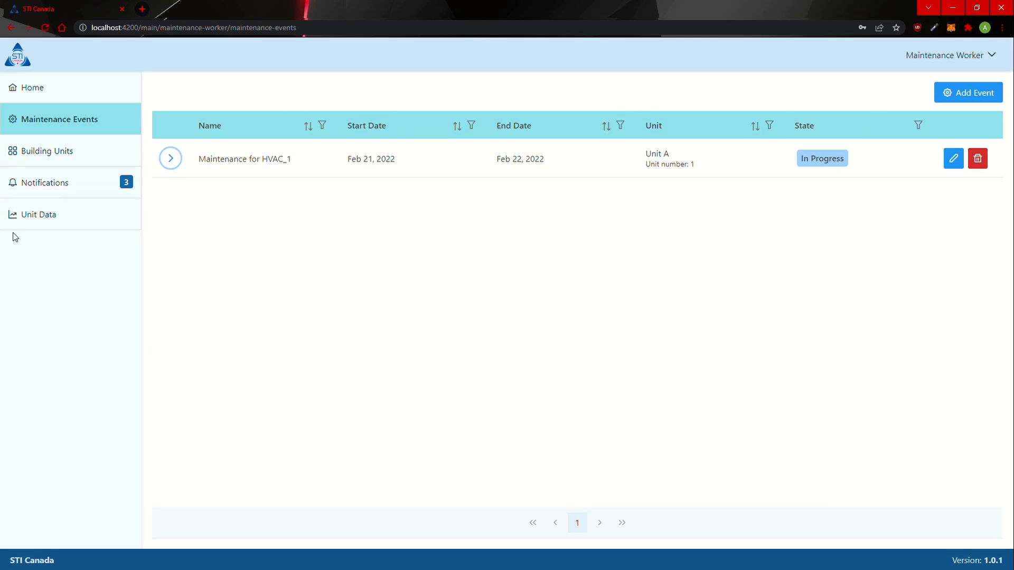
Step: Browse the unit charts and building units, return to Maintenance Events, and open the account menu
left_click(68, 214)
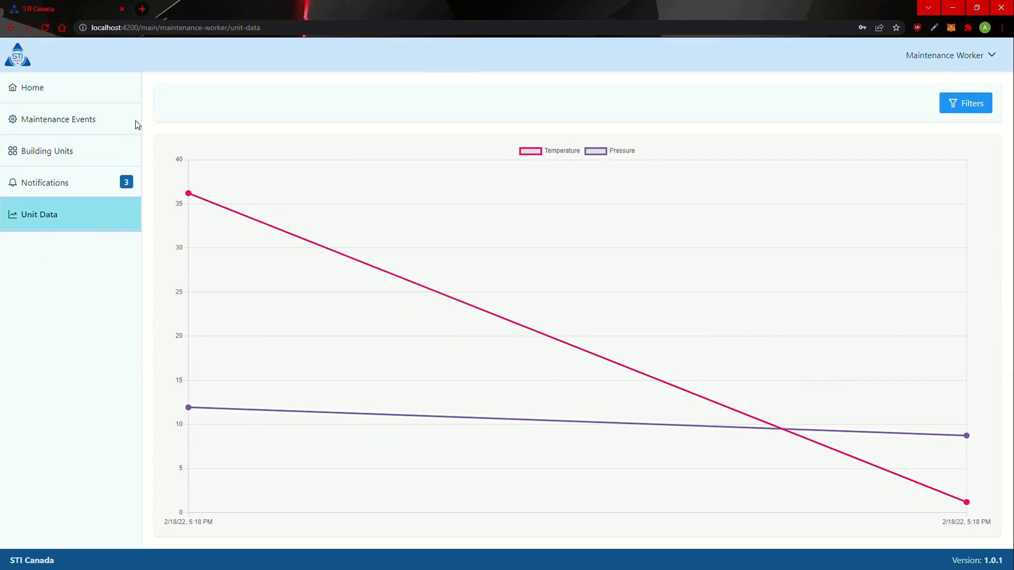
left_click(27, 157)
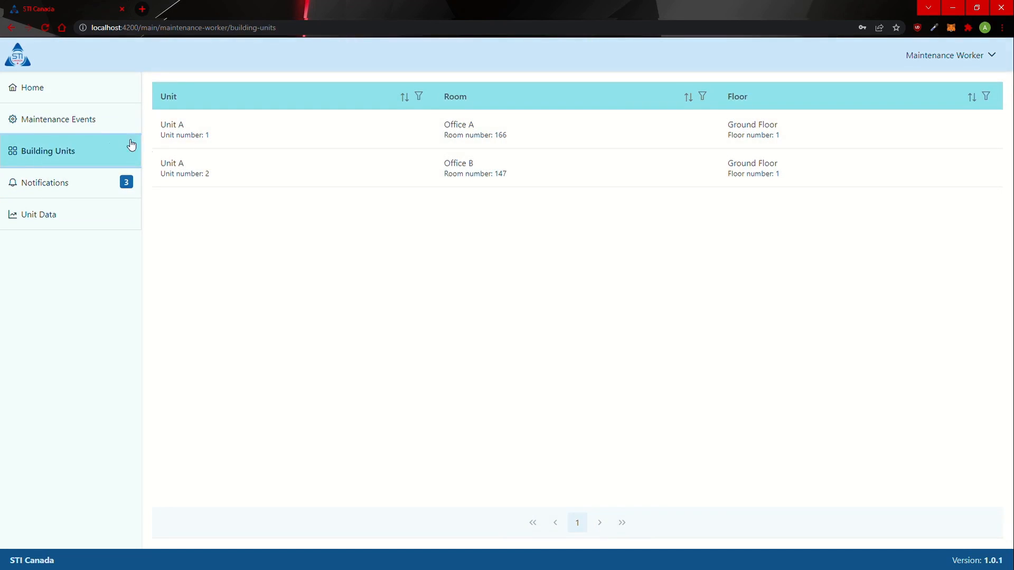
left_click(87, 121)
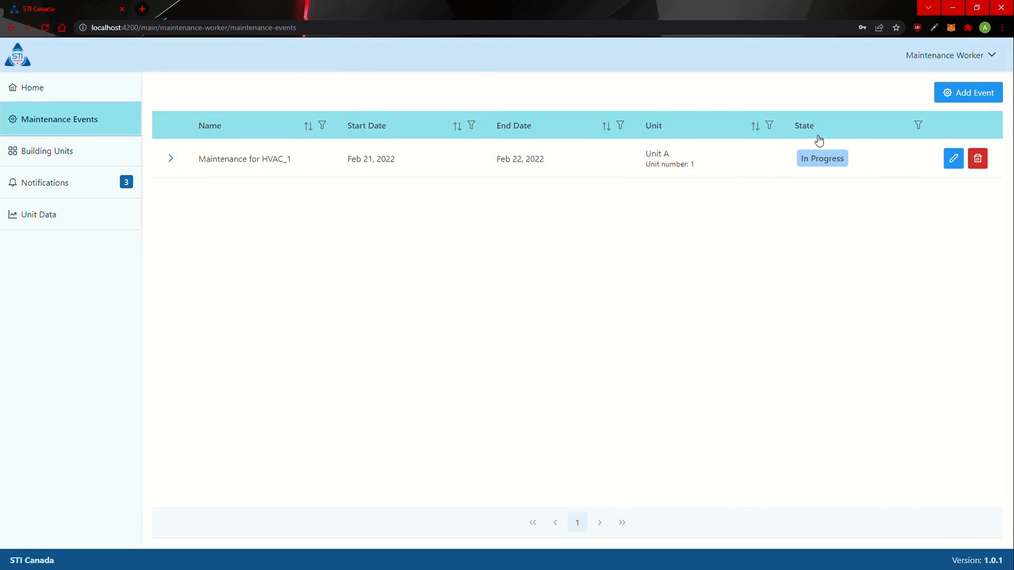
left_click(922, 57)
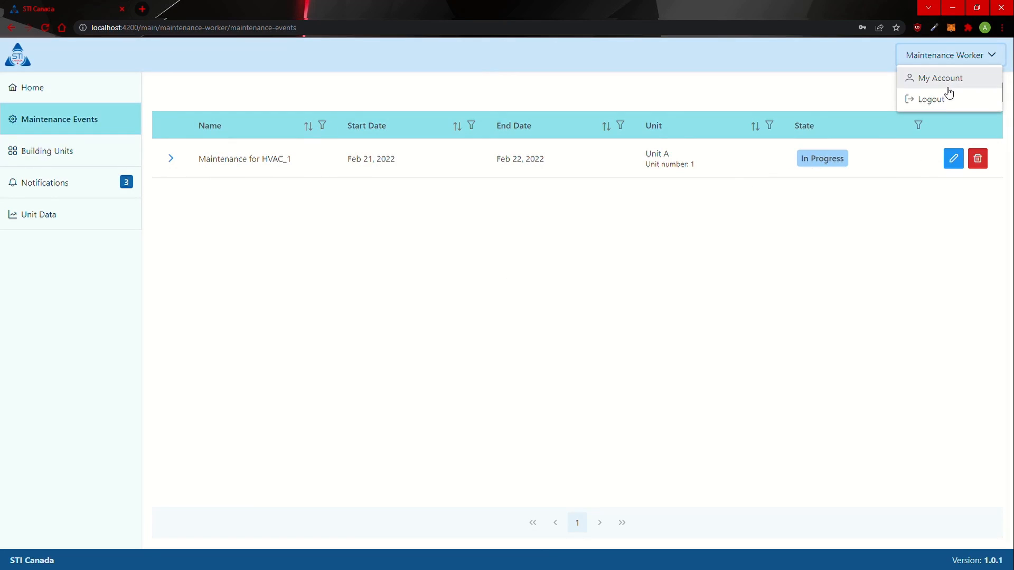
Step: Log out the maintenance worker and sign in with the building owner's e-mail and password
left_click(945, 98)
left_click(554, 336)
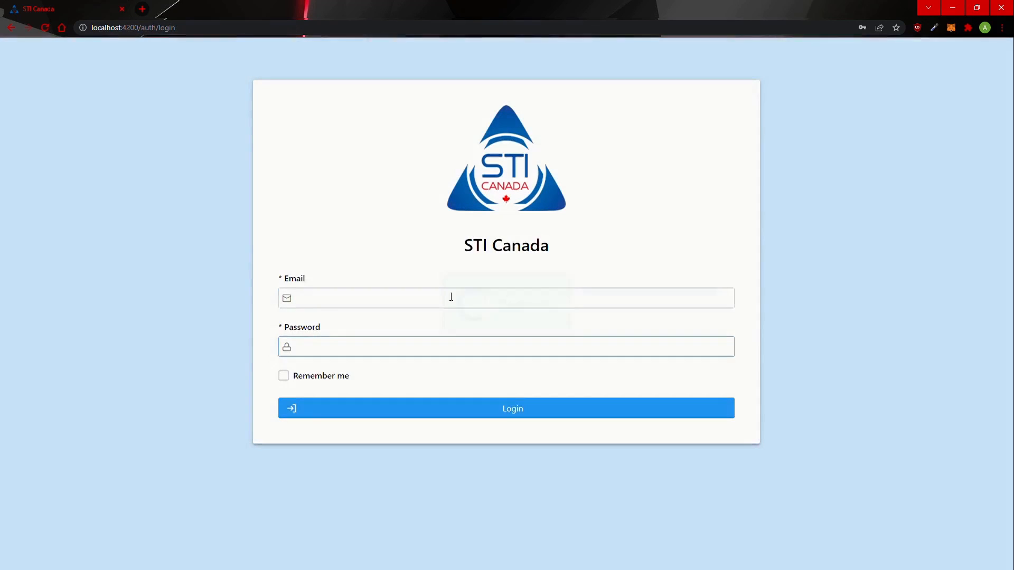
left_click(438, 302)
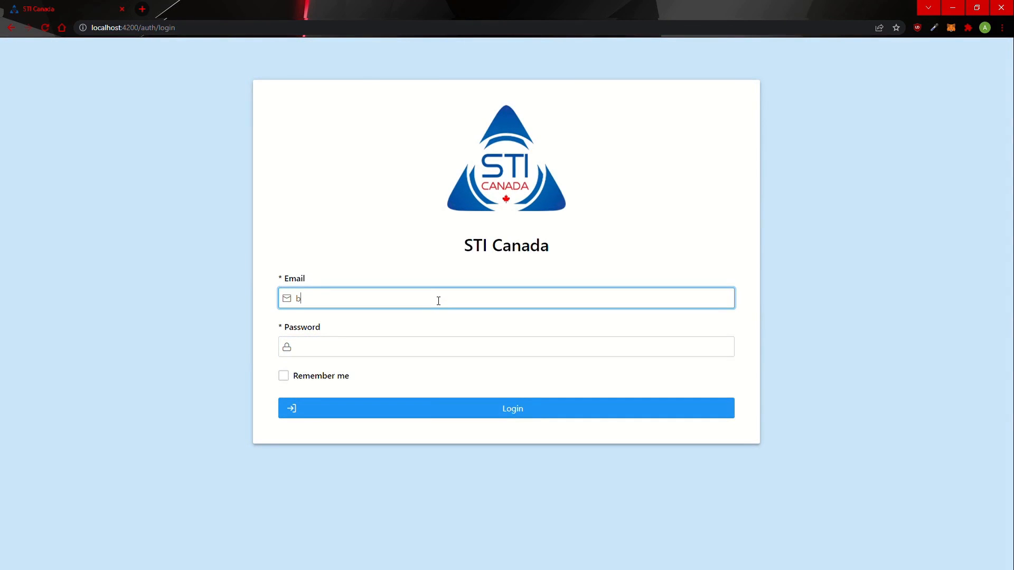
key("Tab")
type("12345")
key("Return")
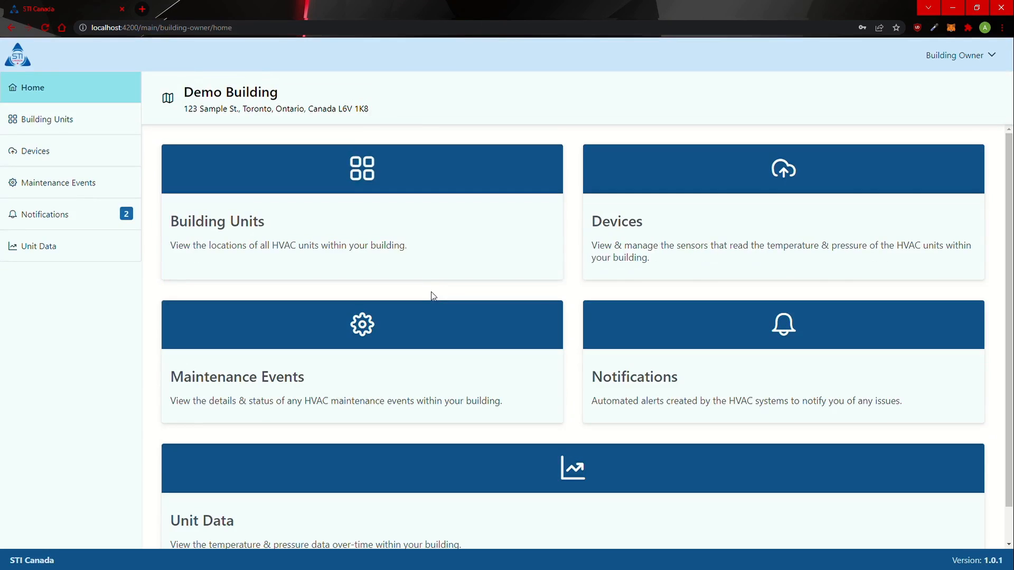
Step: Confirm the HVAC_1 event shows In Progress, then log out of the building owner account
left_click(51, 197)
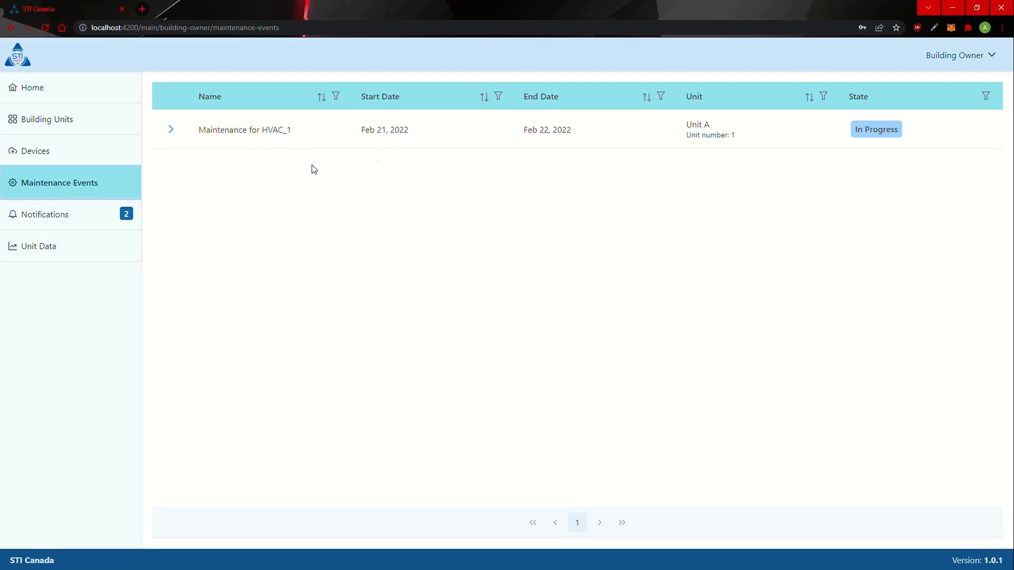
left_click(171, 130)
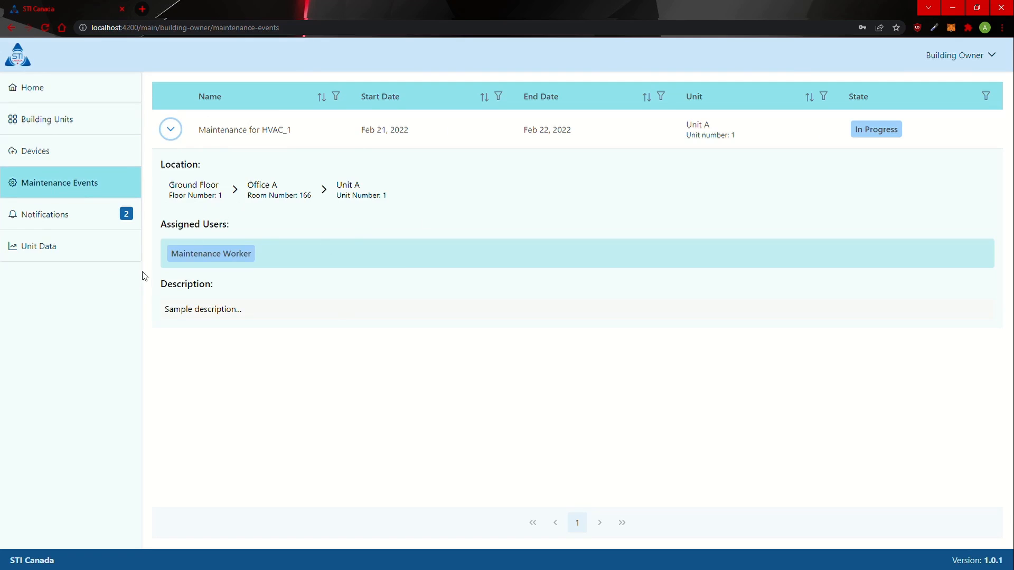
left_click_drag(861, 138, 903, 133)
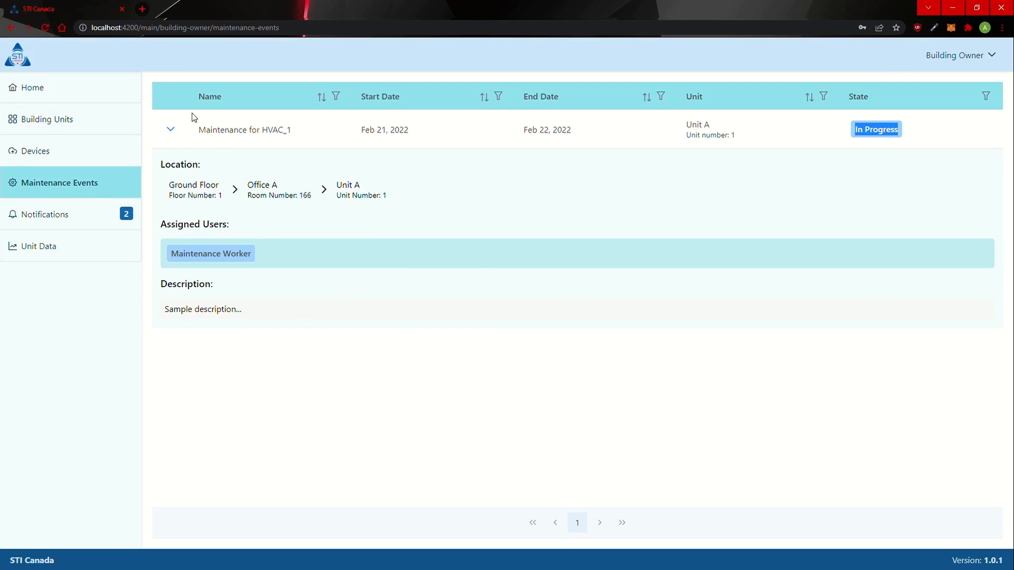
left_click(177, 132)
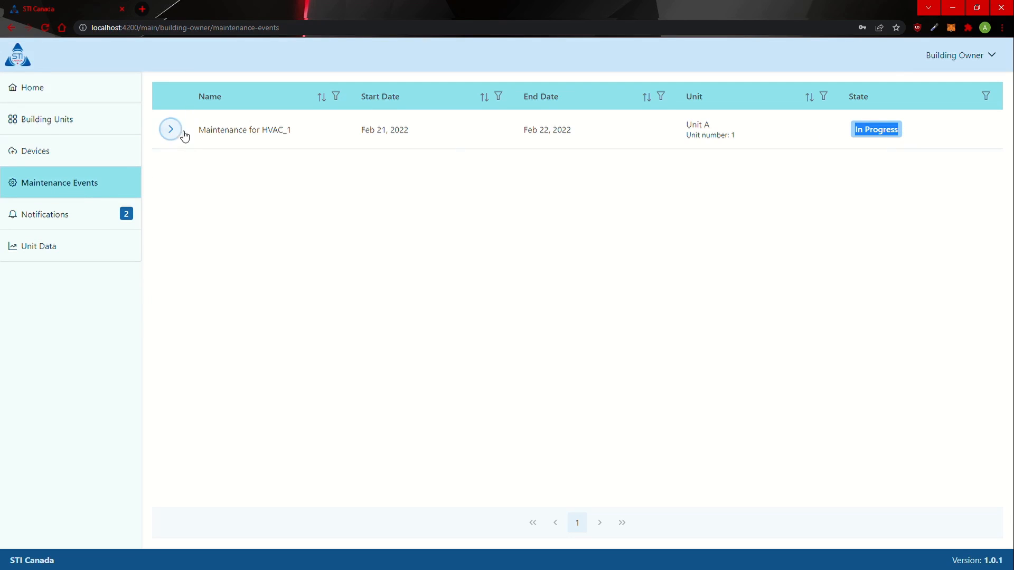
left_click(1001, 55)
left_click(977, 103)
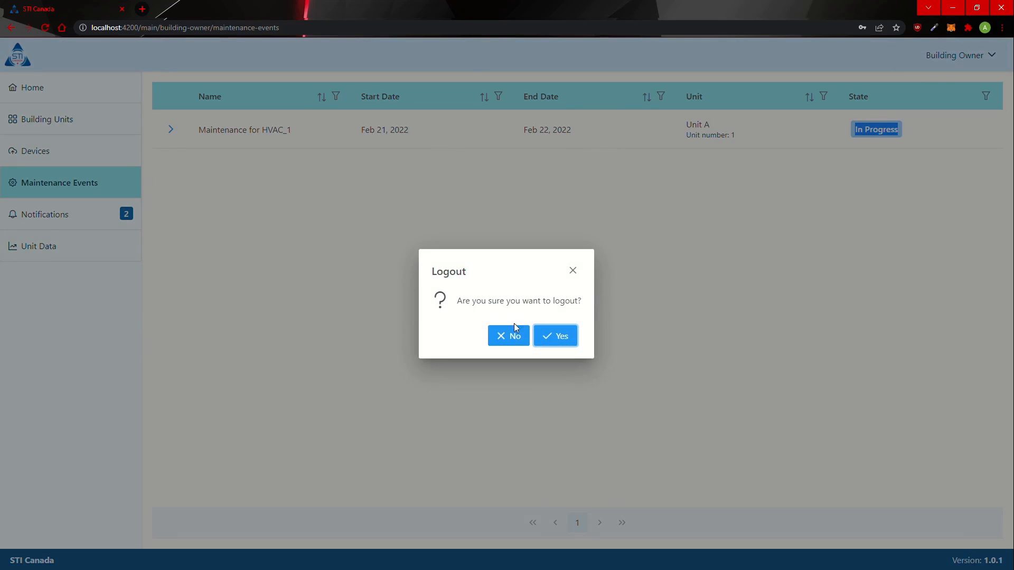
left_click(547, 338)
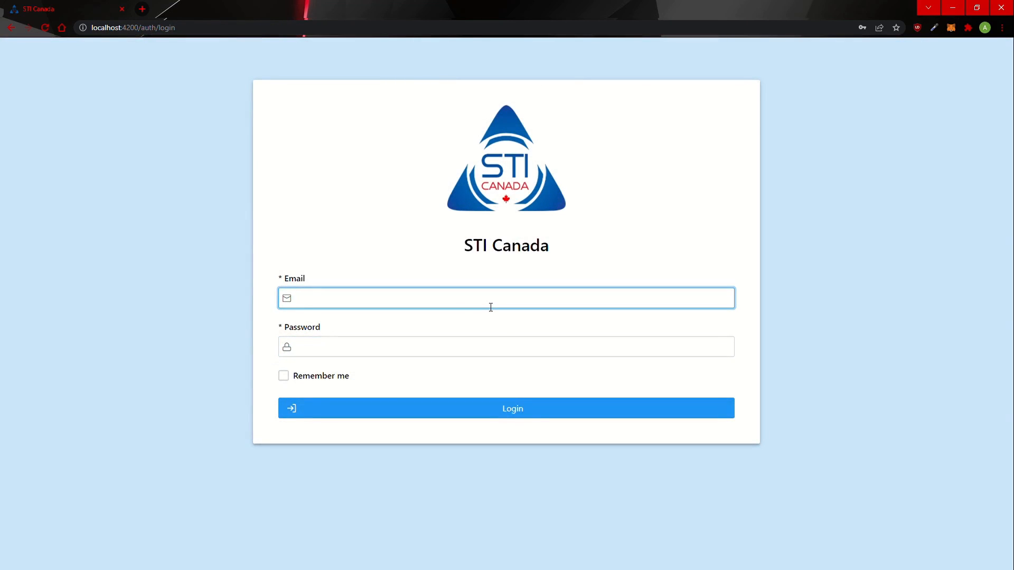
Step: Sign in with the maintenance worker's e-mail and password and expand the HVAC_1 event
key("Tab")
type("•••••")
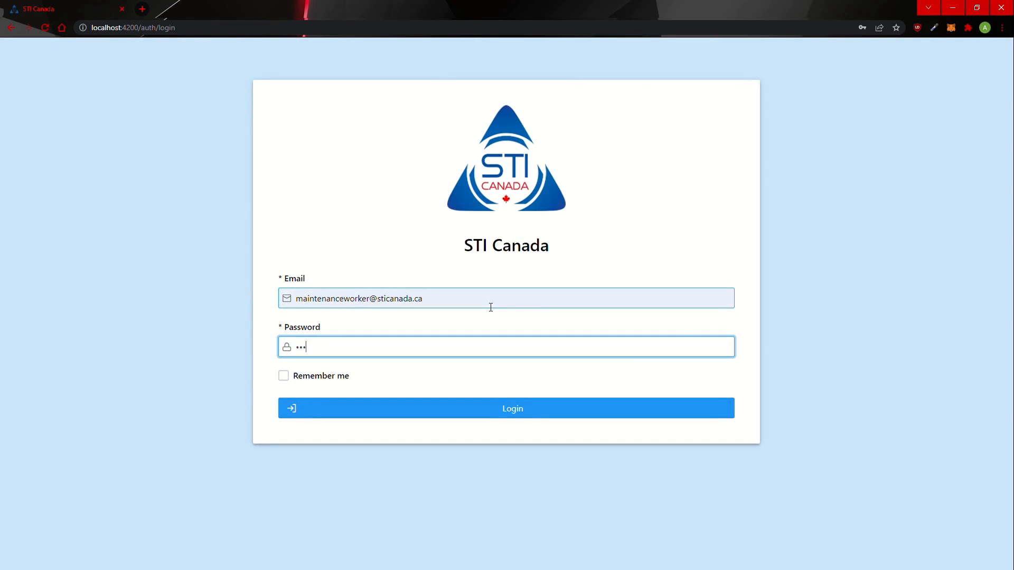
key("Return")
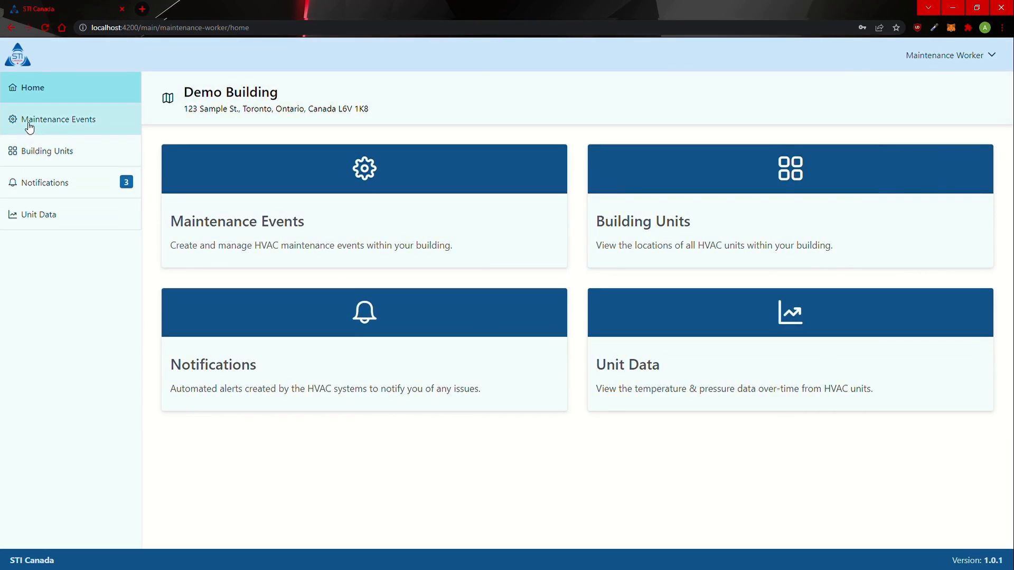
left_click(29, 122)
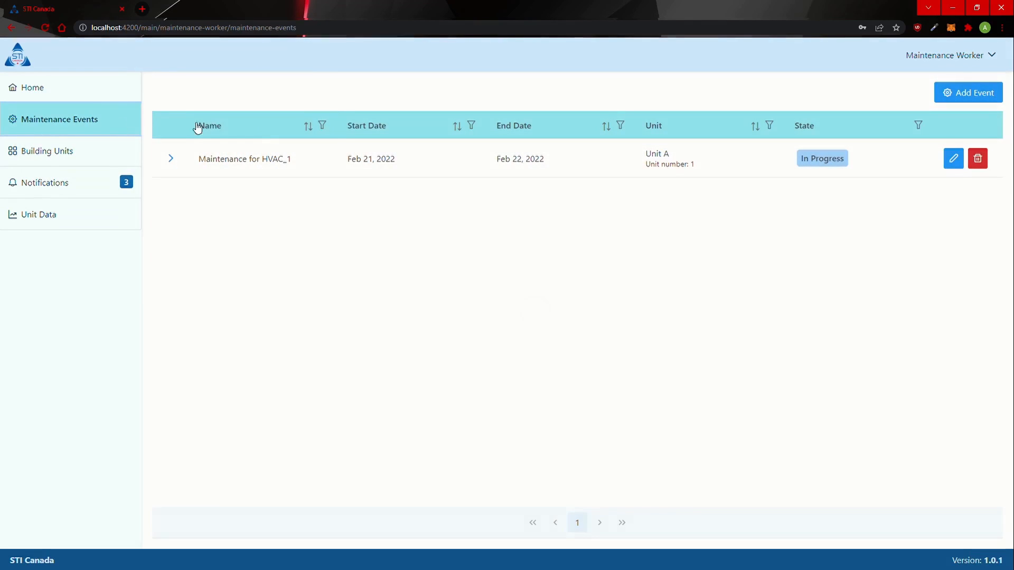
left_click(171, 159)
Step: Change the HVAC_1 event's state to Completed and submit the edit
left_click(953, 159)
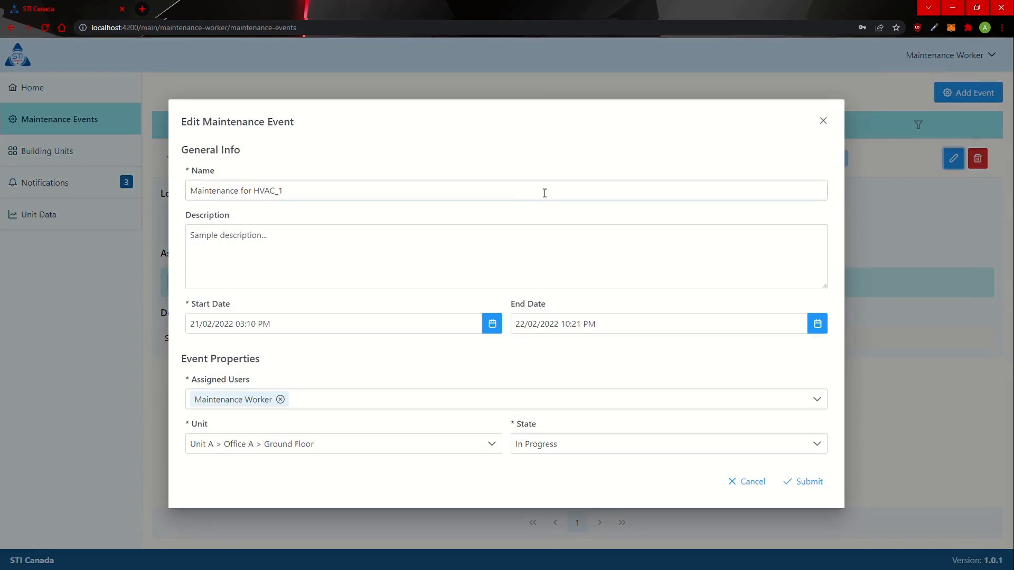
left_click(617, 445)
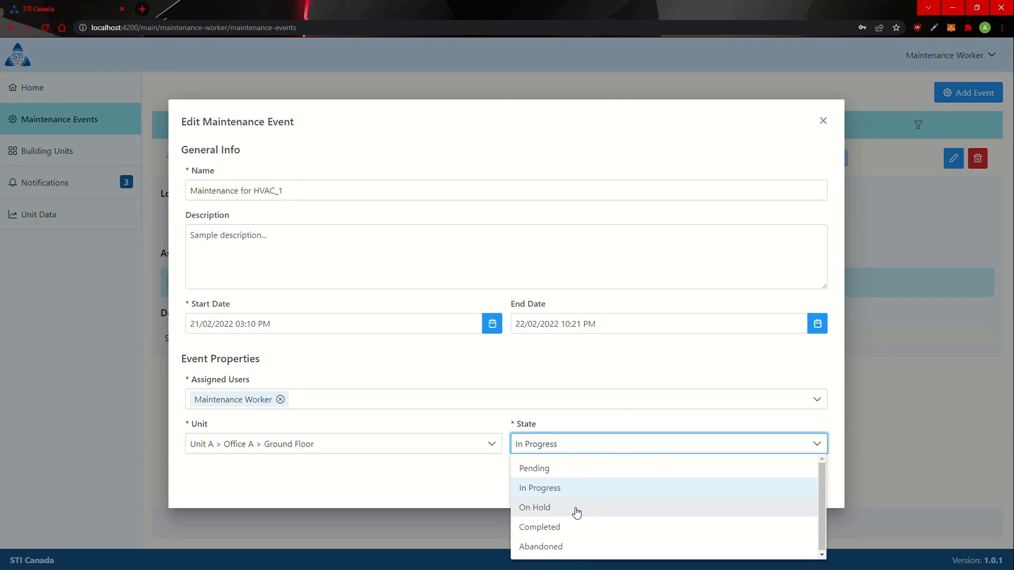
left_click(601, 531)
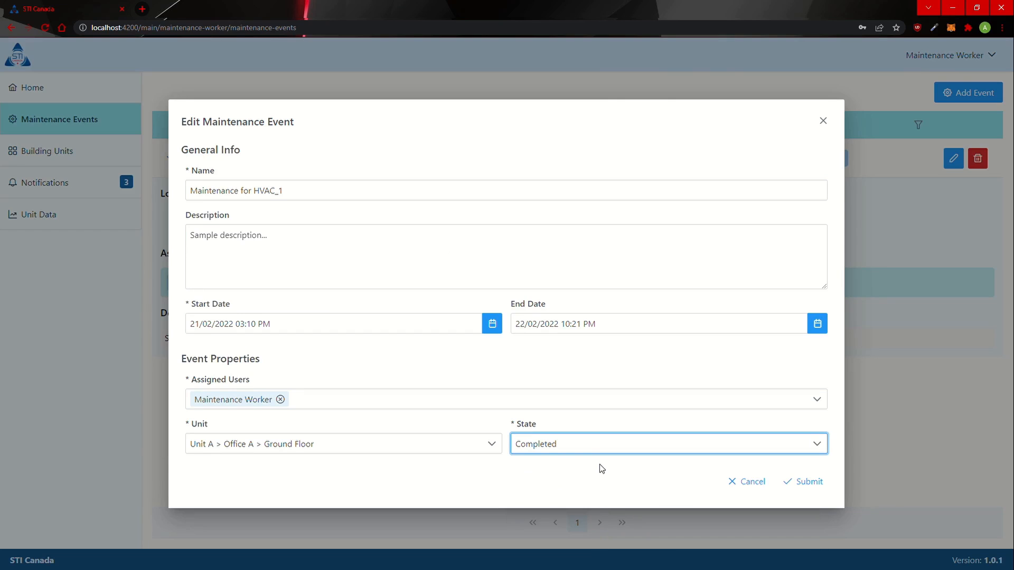
left_click(571, 446)
left_click(592, 553)
left_click(551, 454)
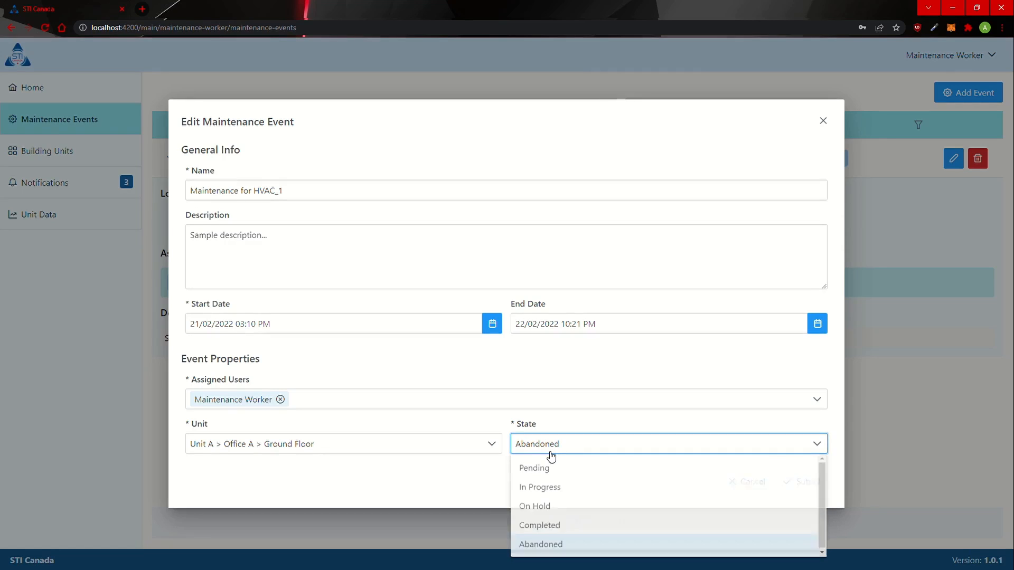
left_click(625, 527)
left_click(818, 478)
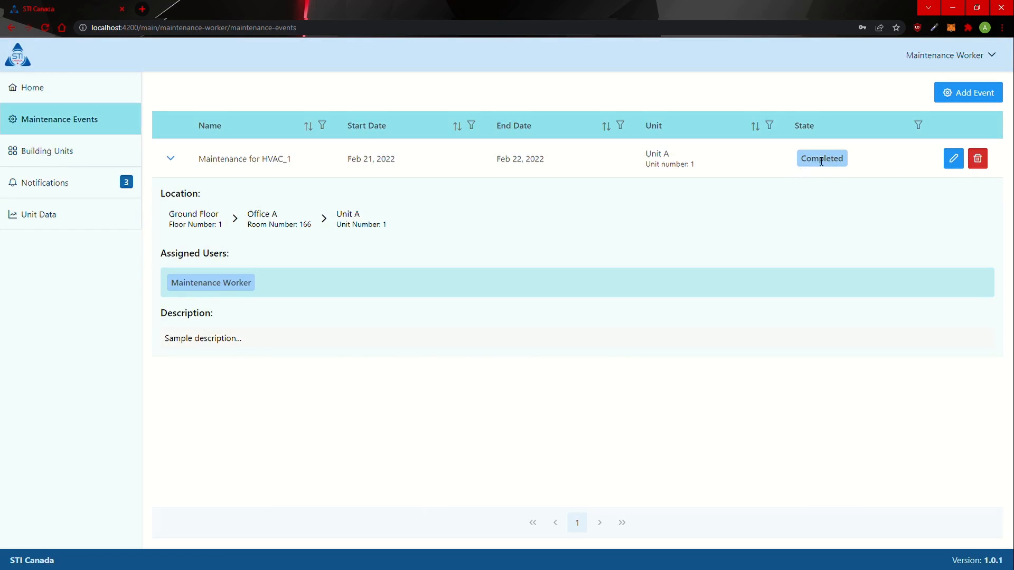
double_click(822, 161)
Step: Collapse the Completed HVAC_1 event's details and briefly highlight its table row
left_click(168, 163)
left_click(262, 274)
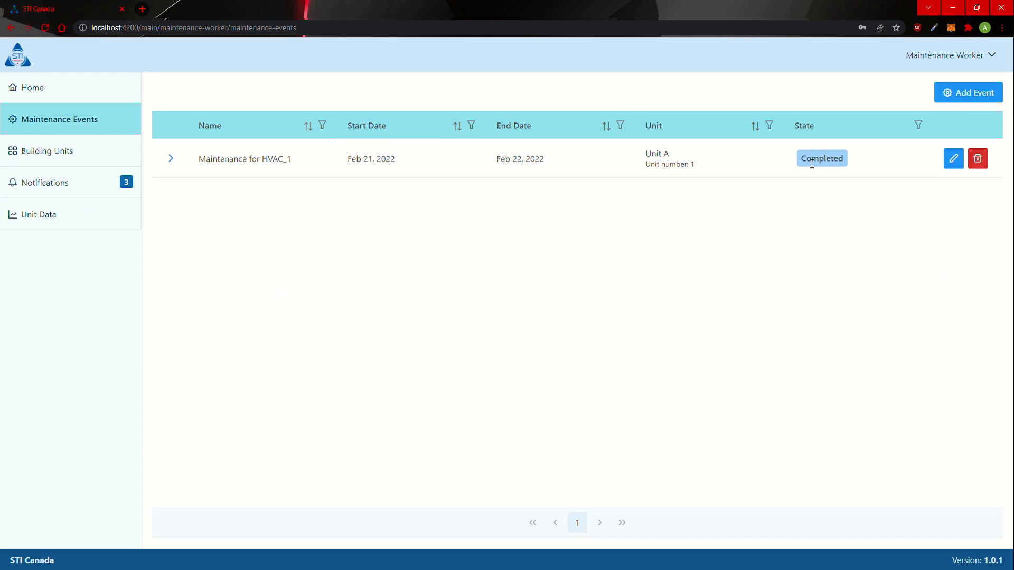
left_click_drag(191, 168, 917, 174)
left_click(901, 242)
Step: Expand and collapse the temperature and pressure alerts in Notifications to mark them read, then return Home
left_click(87, 181)
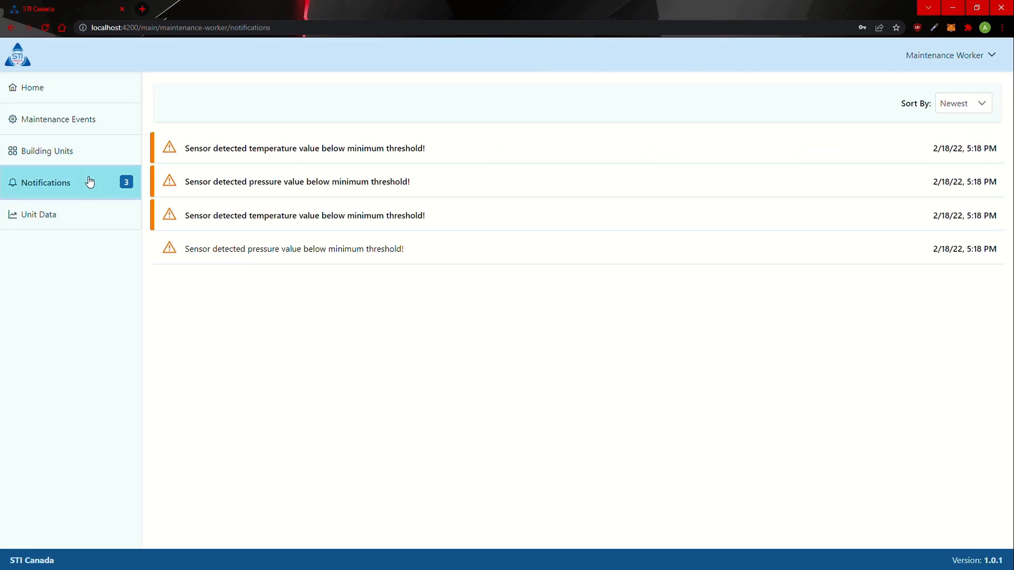
left_click(274, 229)
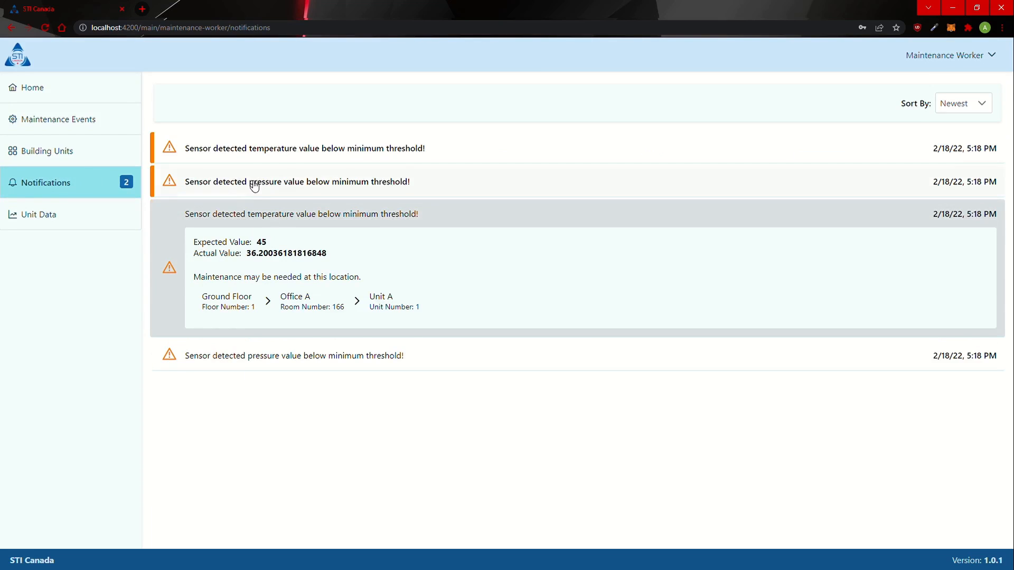
left_click(254, 182)
left_click(233, 153)
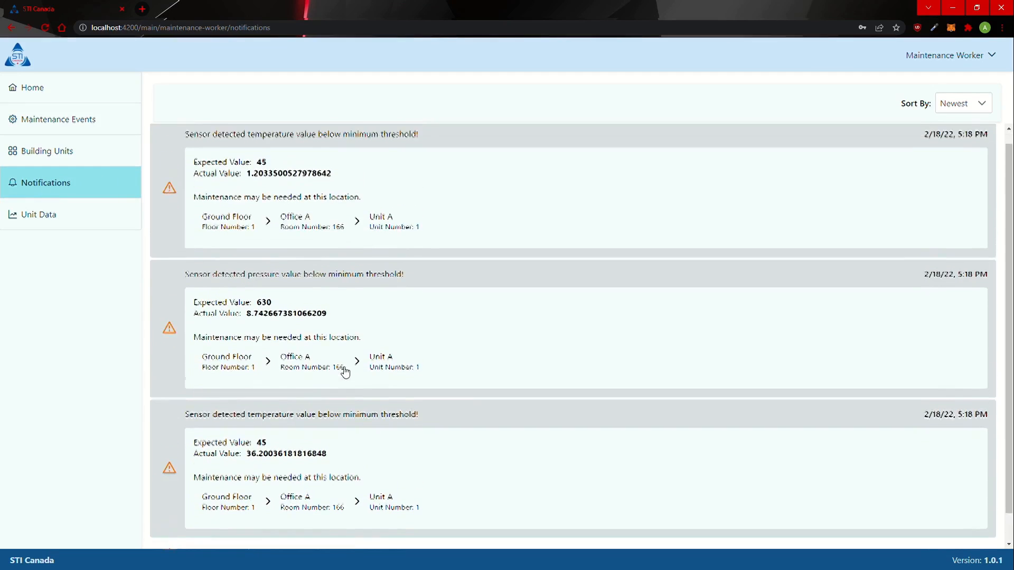
left_click(248, 197)
left_click(262, 227)
left_click(276, 255)
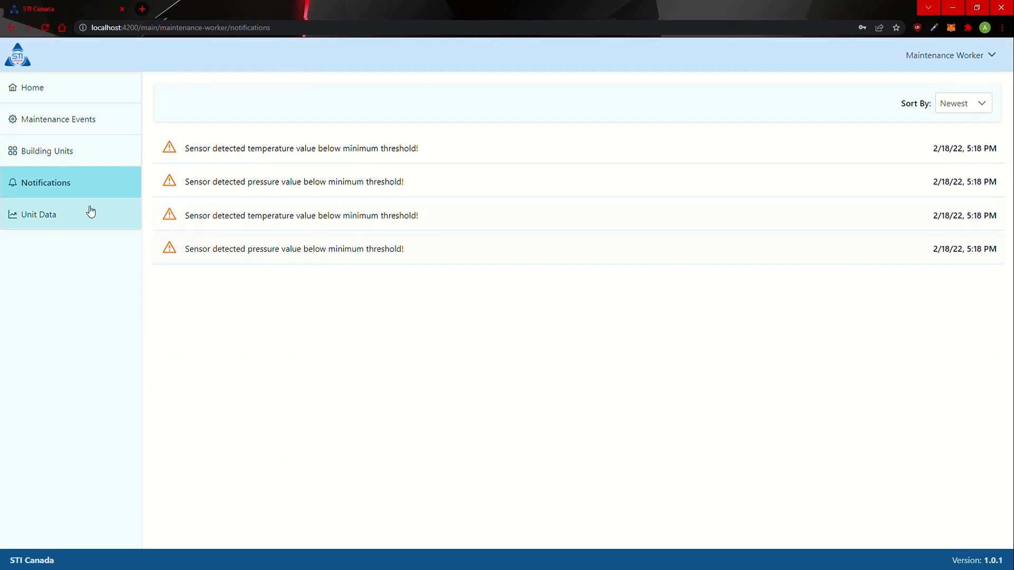
left_click(46, 92)
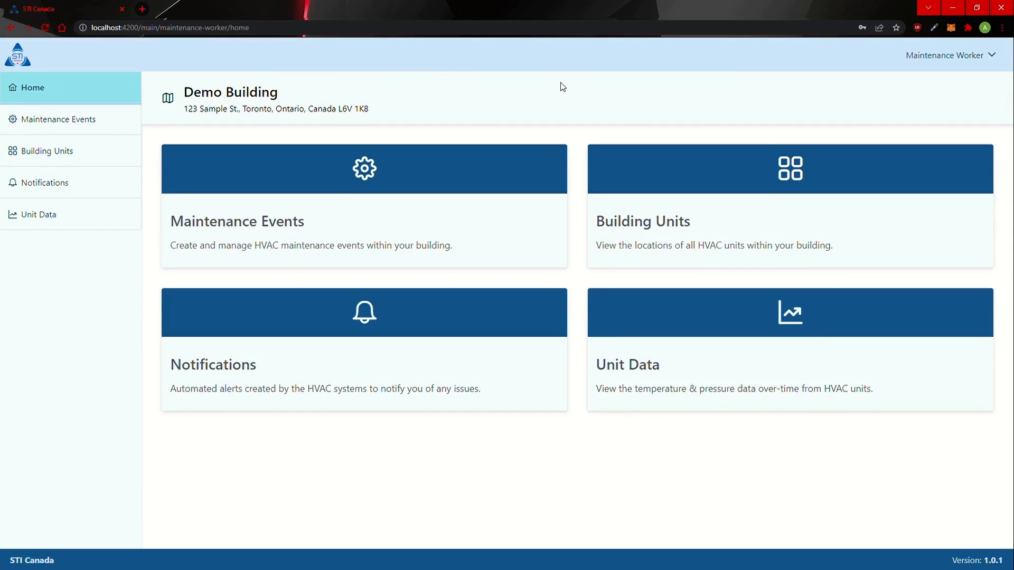